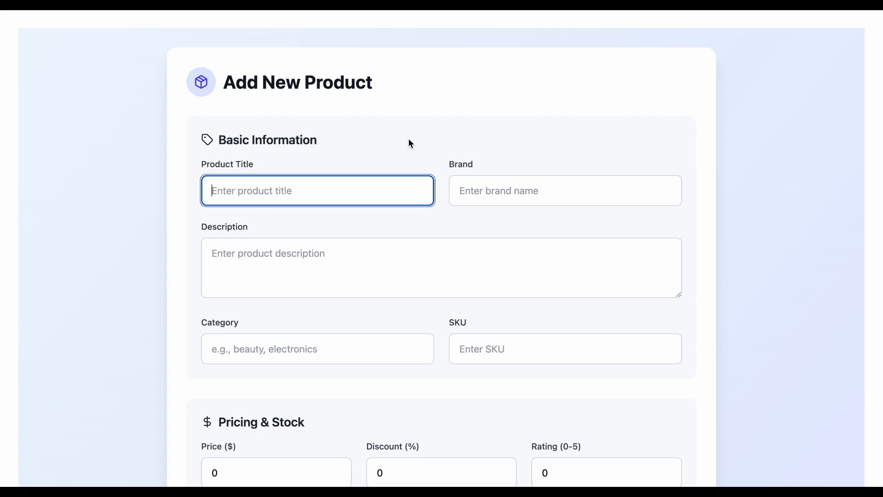
# - Open the browser's developer tools and fill in the product title BMW PEncil, brand BMW and description Some description
pyautogui.scroll(-6, 380, 207)
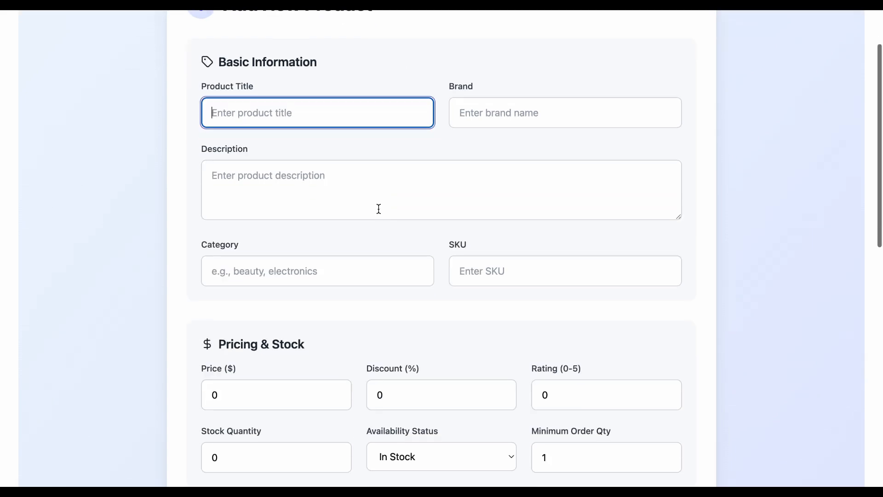
pyautogui.scroll(-5, 379, 208)
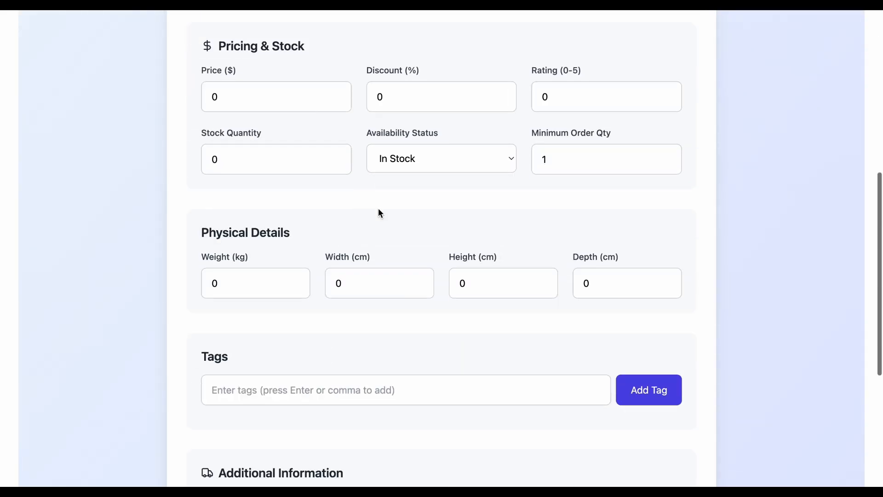
pyautogui.scroll(-3, 379, 213)
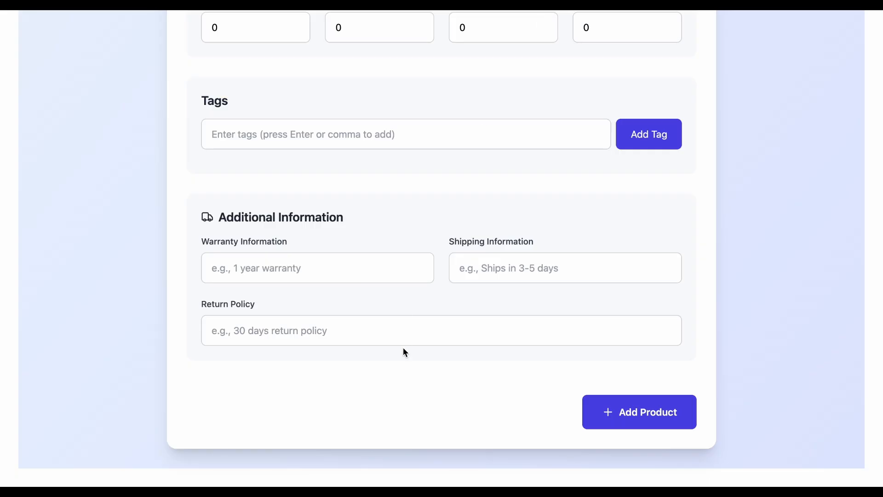
pyautogui.scroll(15, 403, 347)
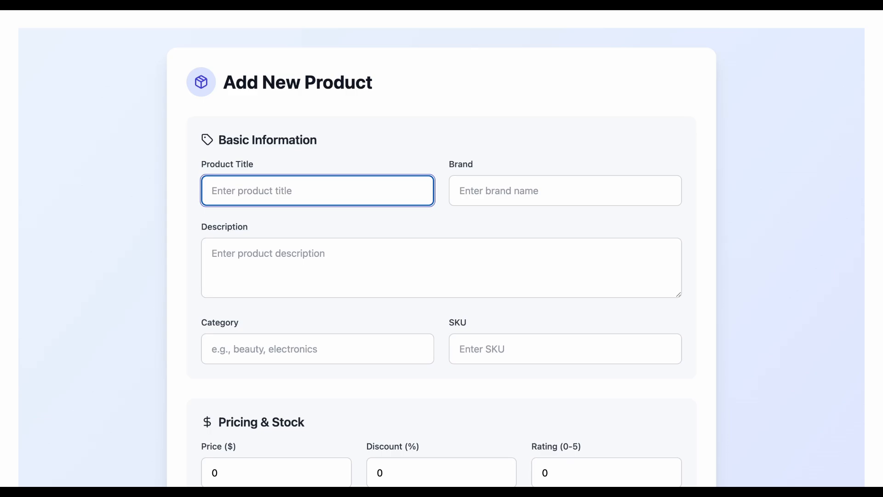
pyautogui.press('super+alt+i')
pyautogui.click(181, 149)
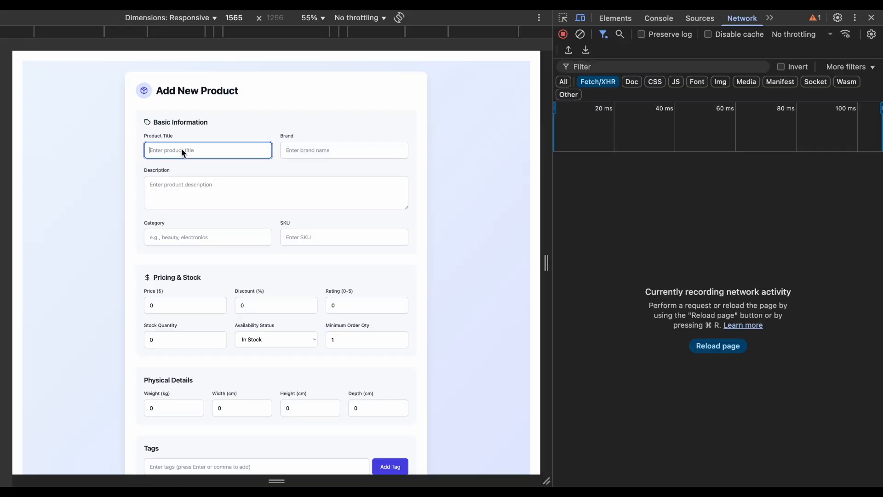
pyautogui.write('BMW PEncil')
pyautogui.click(307, 150)
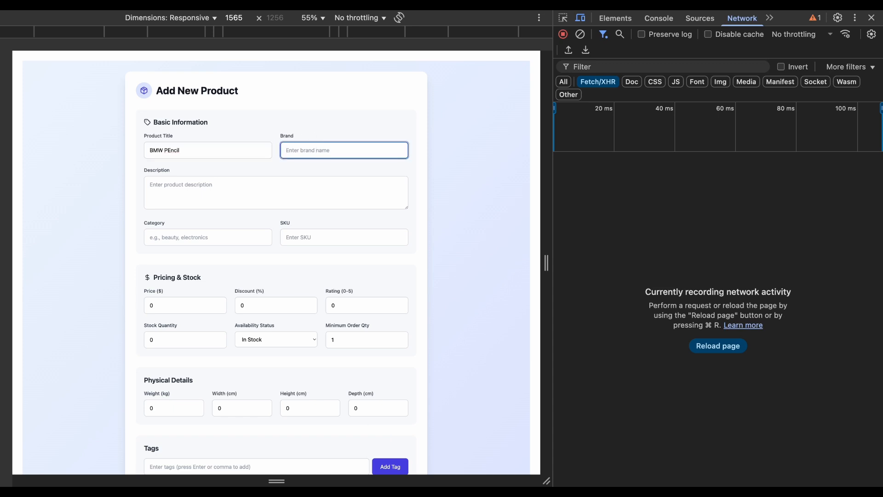
pyautogui.write('BMW')
pyautogui.click(270, 206)
pyautogui.write('Some description')
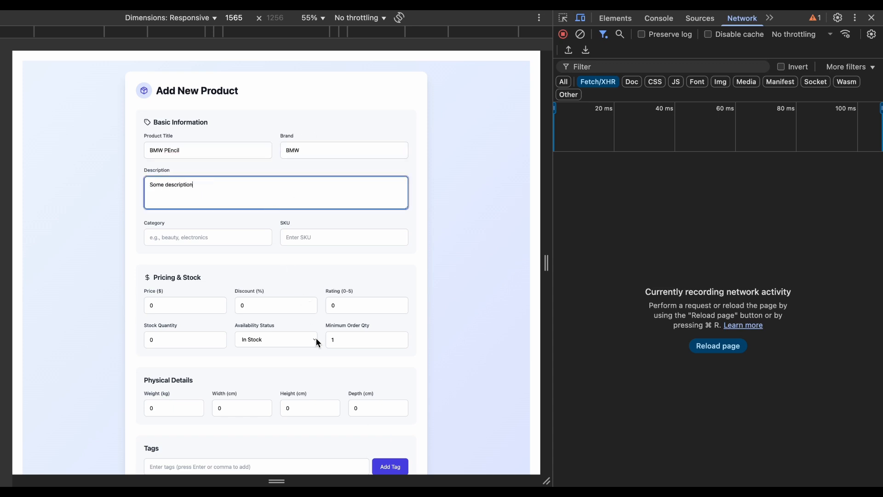
# - Submit the new product and inspect the add request's response preview and headers
pyautogui.scroll(-7, 413, 434)
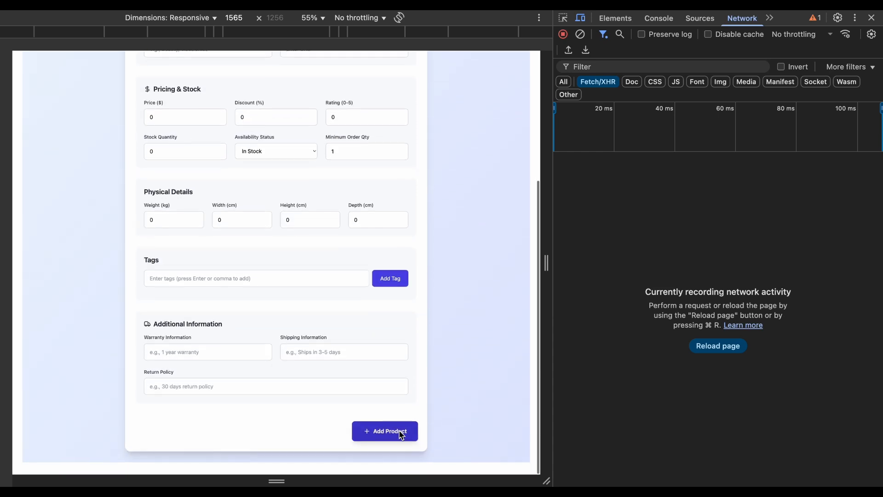
pyautogui.click(401, 434)
pyautogui.click(621, 176)
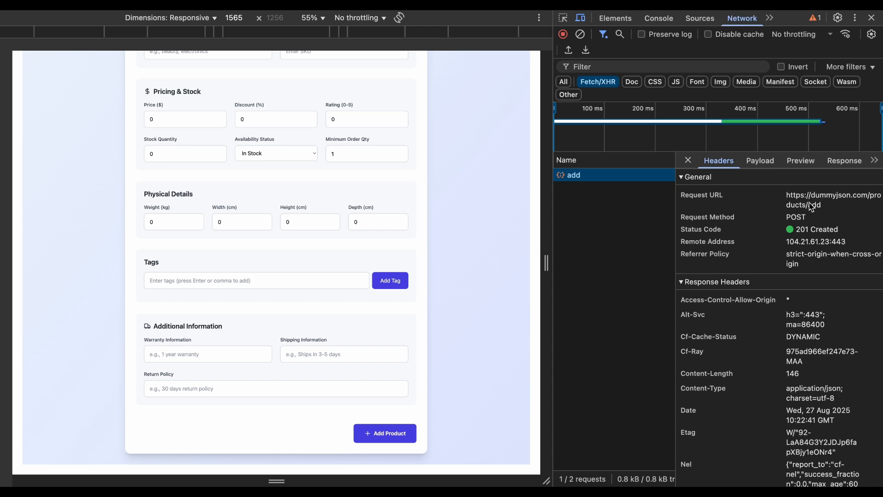
pyautogui.click(793, 162)
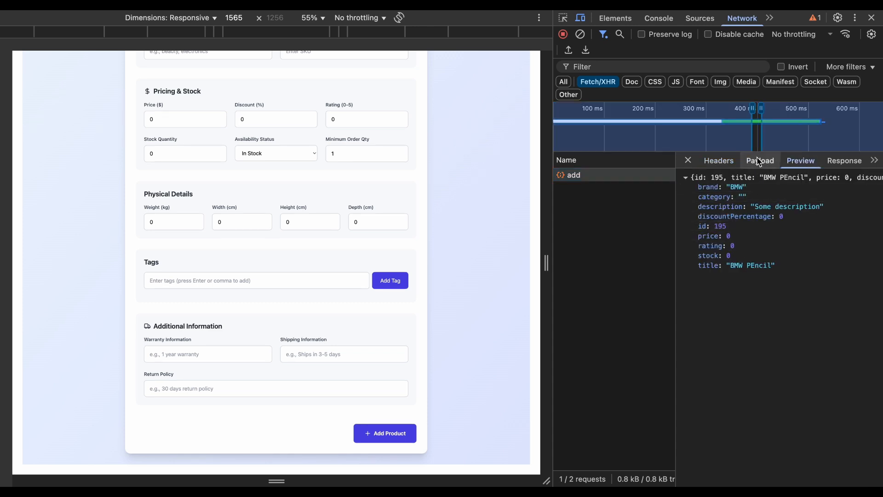
pyautogui.click(719, 161)
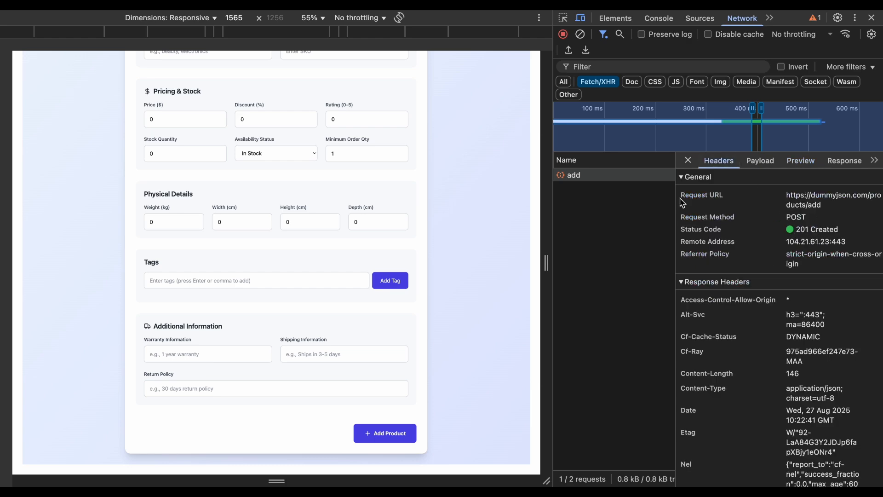
pyautogui.click(872, 18)
pyautogui.scroll(10, 481, 161)
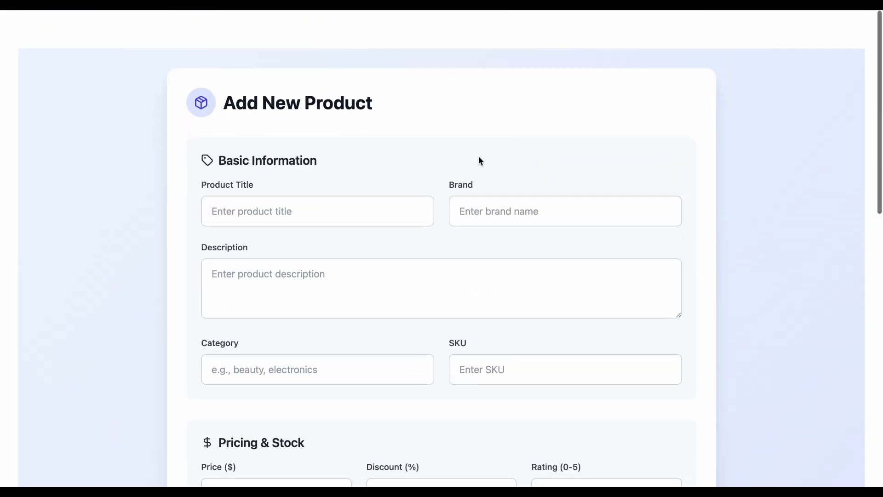
pyautogui.scroll(-3, 433, 284)
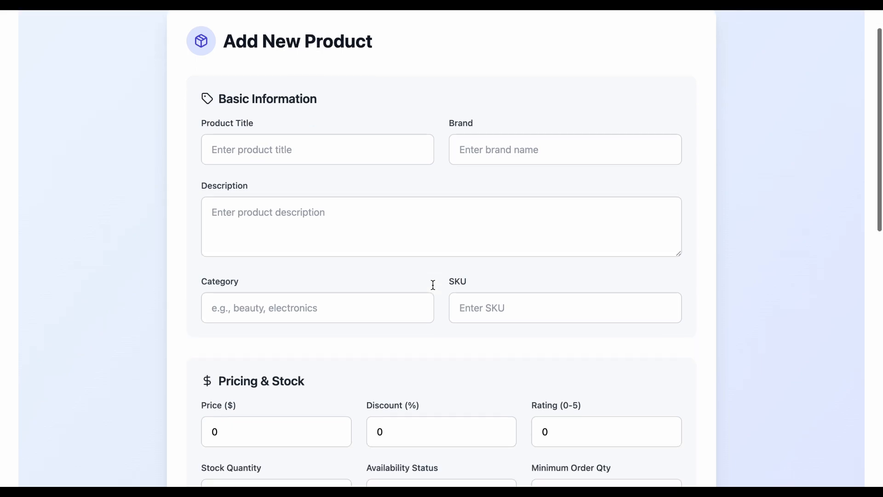
pyautogui.scroll(3, 481, 236)
pyautogui.press('super+shift+5')
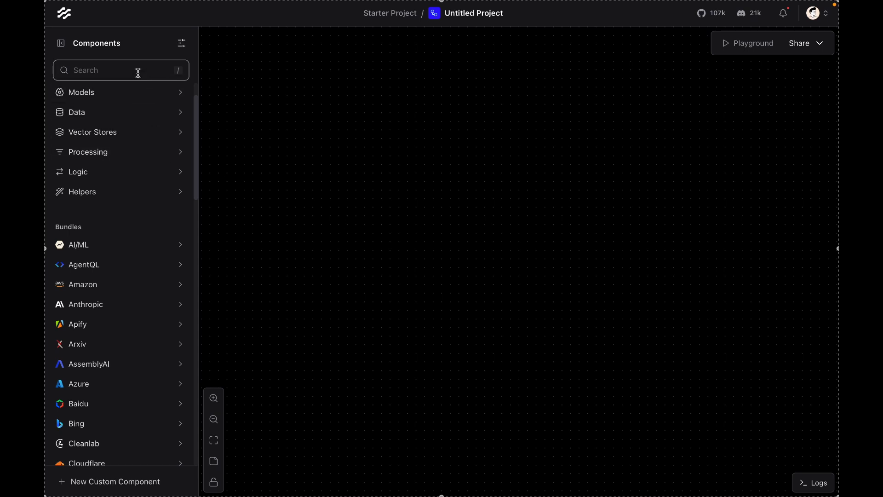
# - Switch to Langflow, place a Webhook component in the upper-left area of the canvas and copy its endpoint URL
pyautogui.click(138, 72)
pyautogui.write('webho')
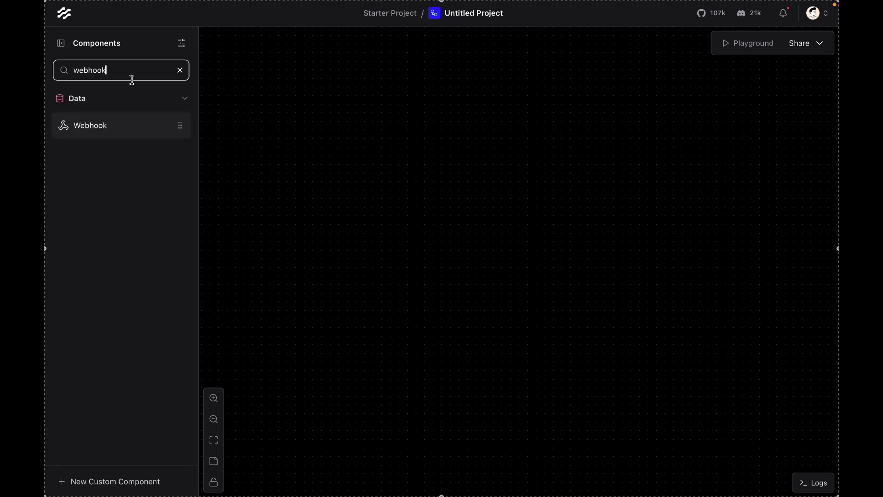
pyautogui.write('ok')
pyautogui.moveTo(106, 125); pyautogui.dragTo(253, 150)
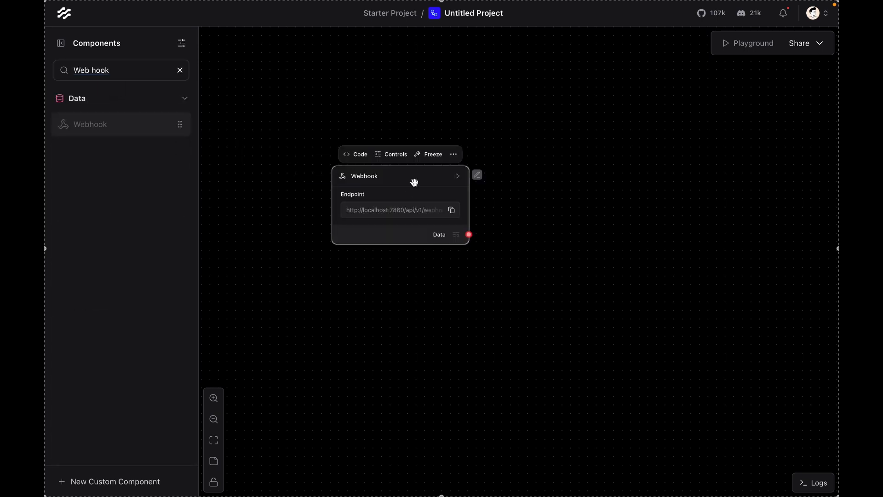
pyautogui.moveTo(414, 182); pyautogui.dragTo(414, 200)
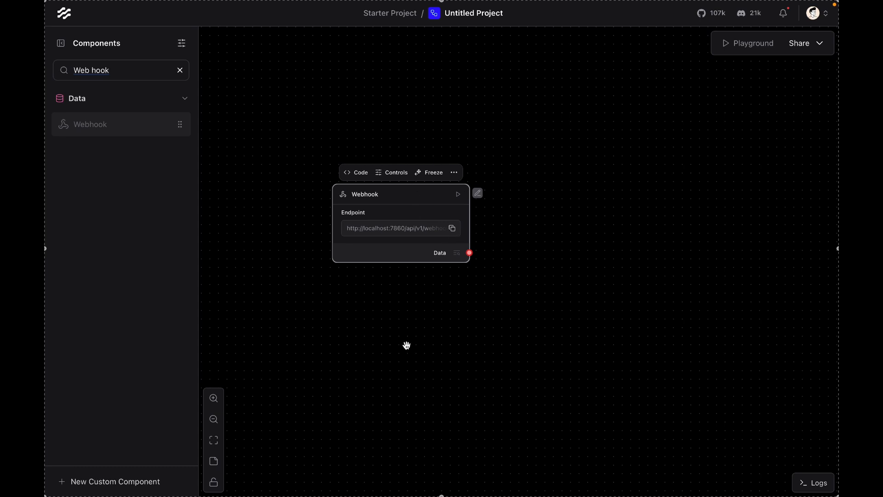
pyautogui.click(452, 230)
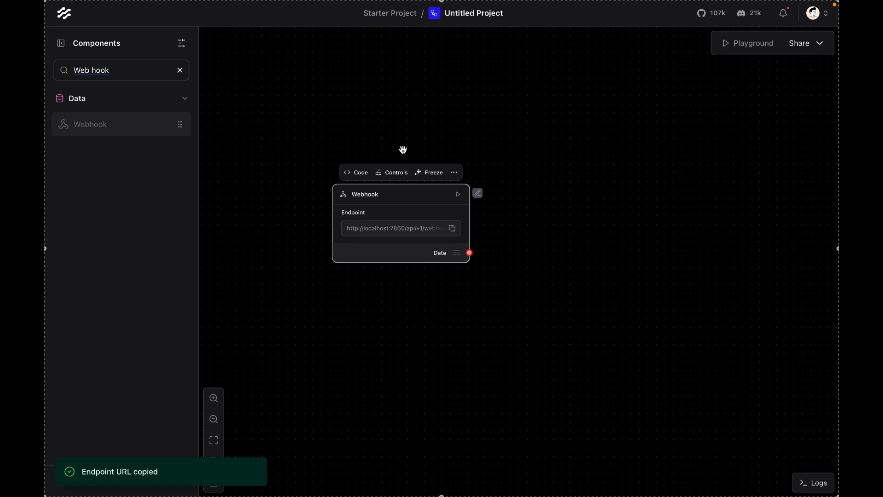
pyautogui.moveTo(424, 193); pyautogui.dragTo(343, 200)
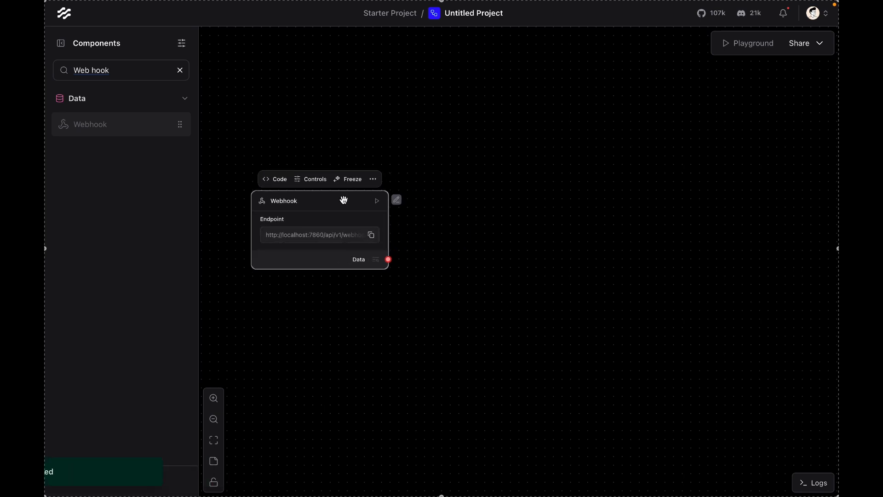
# - Rename the flow as Add a Product & Notify in Slack
pyautogui.click(473, 16)
pyautogui.hotkey('ctrl', 'a')
pyautogui.write('A')
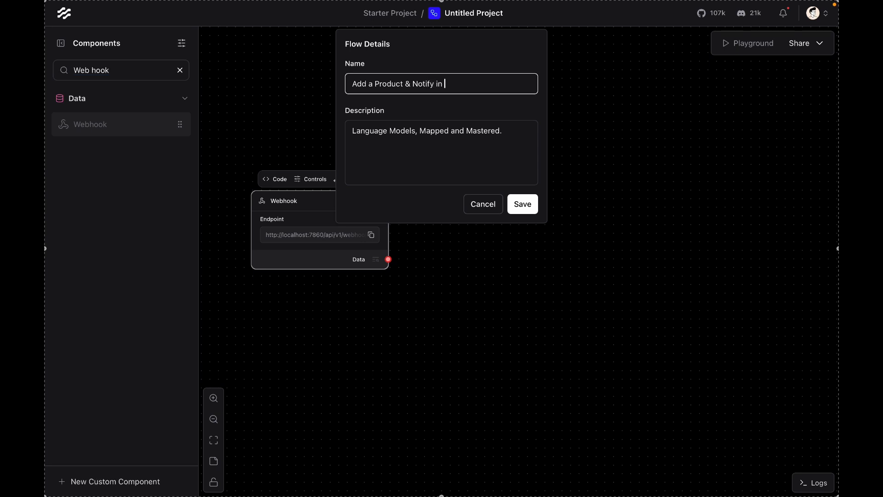
pyautogui.click(523, 203)
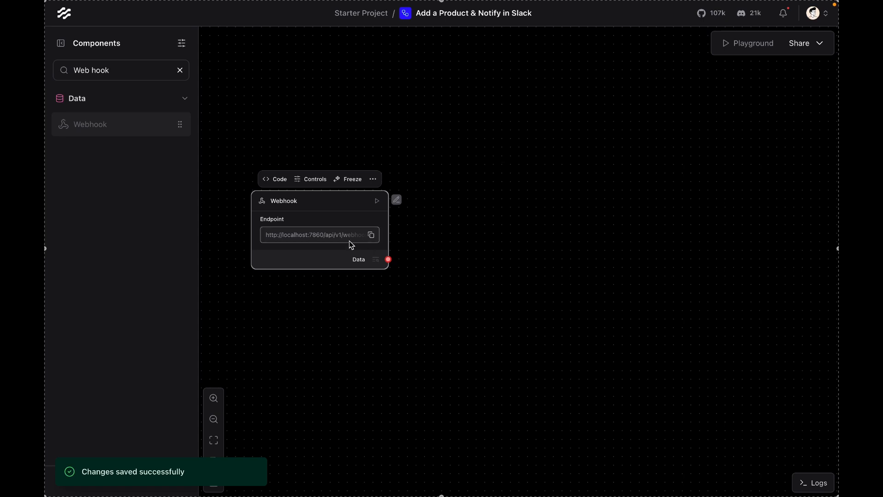
# - Copy the webhook's endpoint URL and assign it to a second BASE_URL constant in ProductForm.tsx in VS Code
pyautogui.click(370, 235)
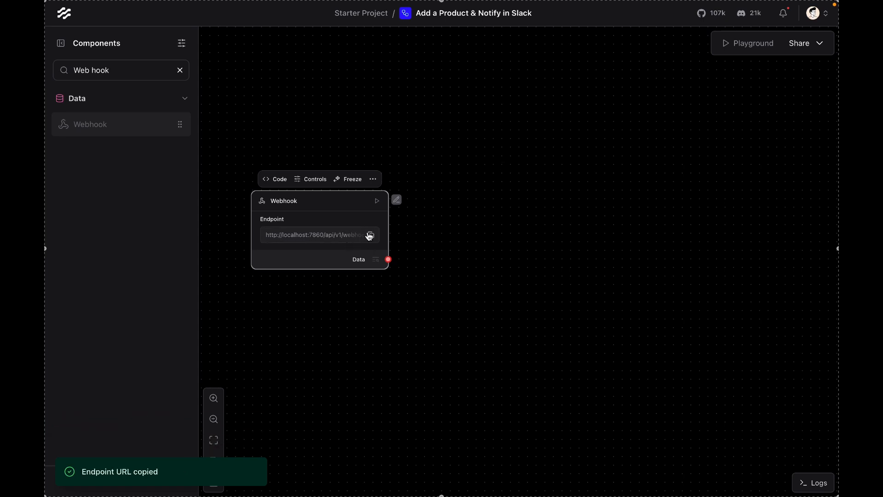
pyautogui.press('super+shift+5')
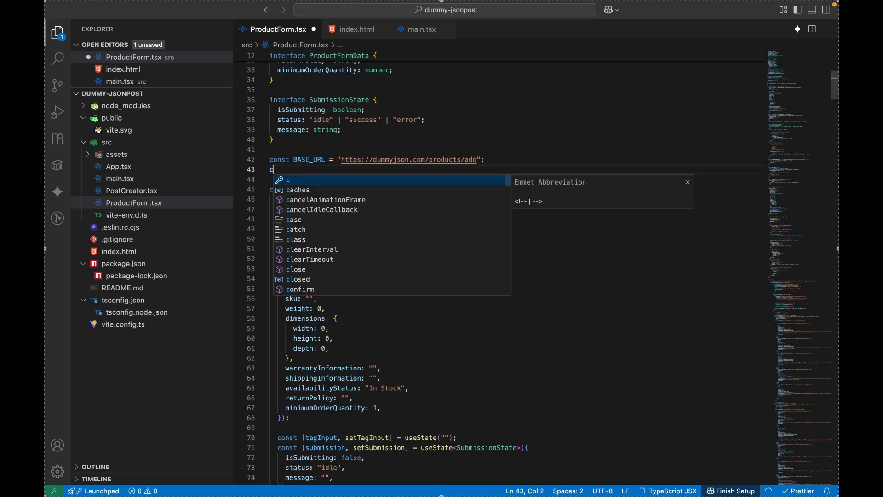
pyautogui.write('onst ')
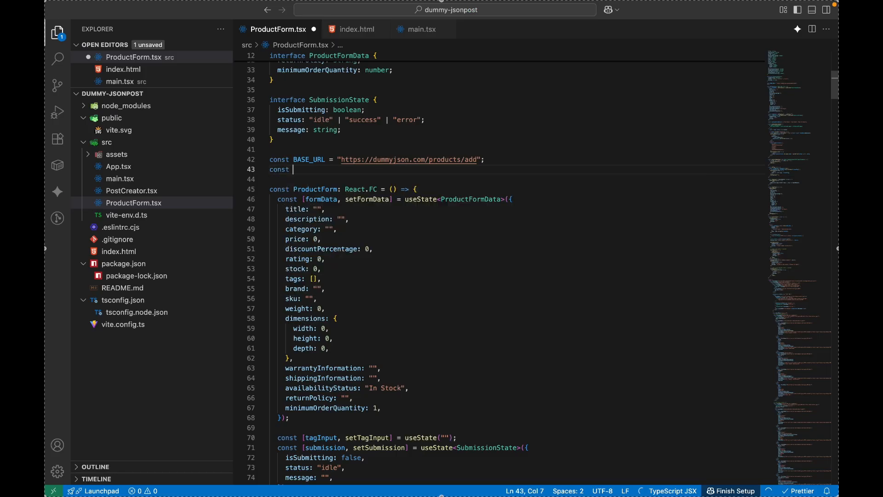
pyautogui.write('BA')
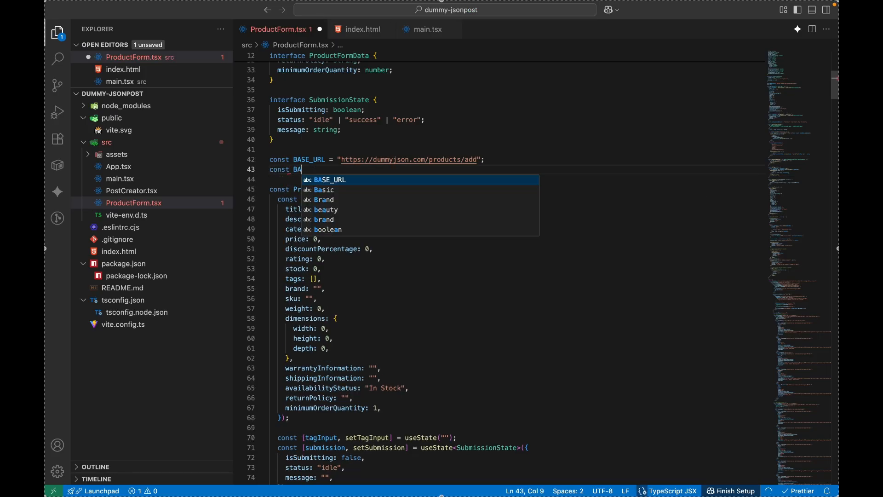
pyautogui.write('SE_URL =')
pyautogui.press('super+v')
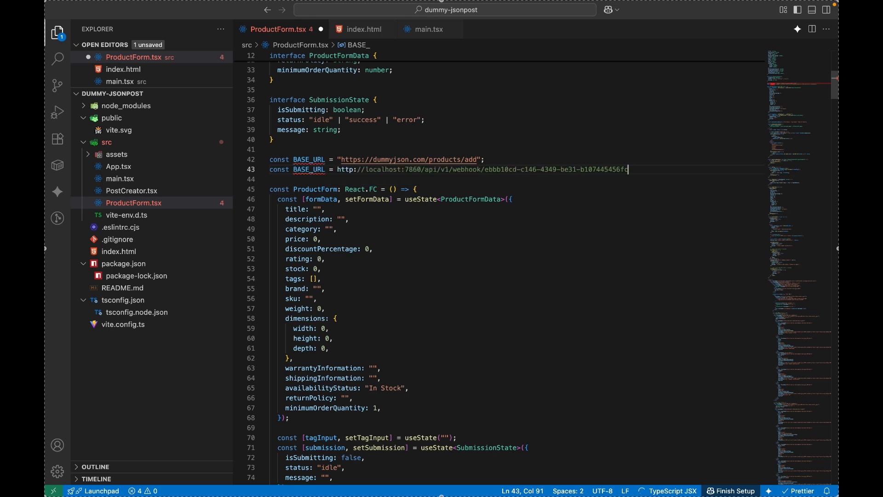
pyautogui.moveTo(339, 170); pyautogui.dragTo(344, 170)
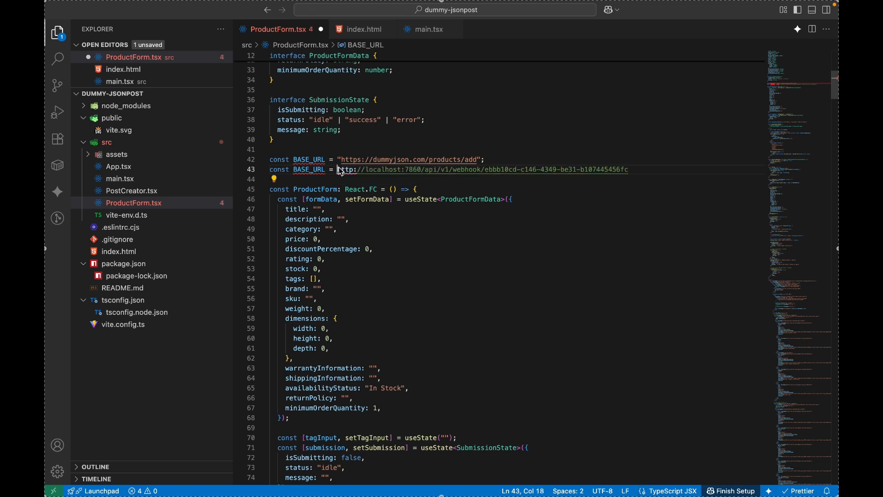
pyautogui.write('""""')
pyautogui.press('super+z')
pyautogui.press('super+z')
pyautogui.press('super+z')
pyautogui.press('super+z')
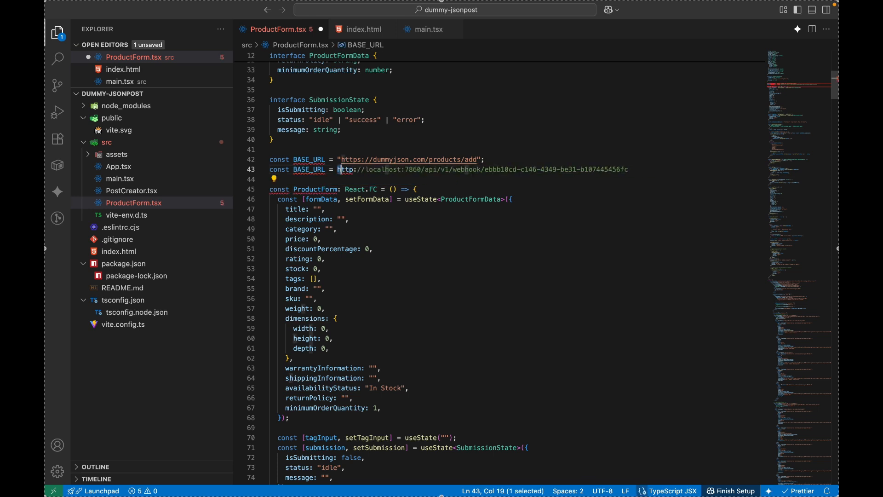
# - Enclose the pasted webhook URL in double quotes and end the BASE_URL line with a semicolon
pyautogui.press('Left')
pyautogui.write('"')
pyautogui.press('End')
pyautogui.write('"')
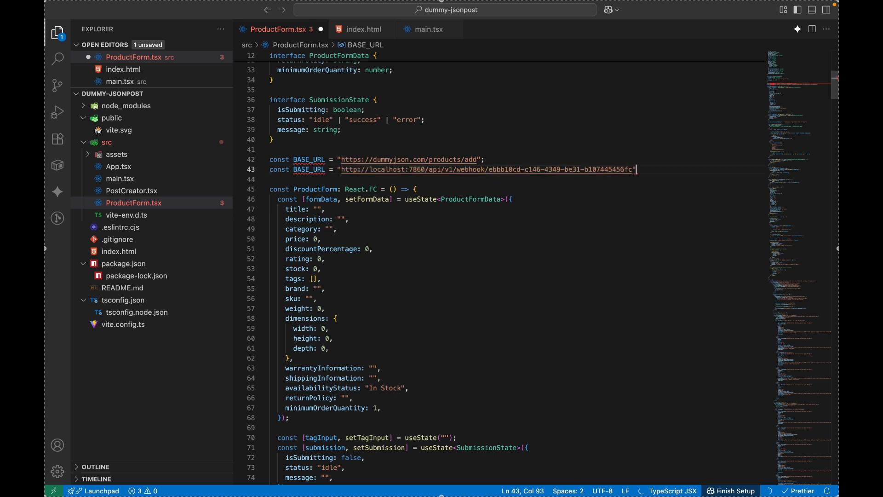
pyautogui.write(';')
# - Comment out the BASE_URL line that points to dummyjson.com and save ProductForm.tsx
pyautogui.click(481, 159)
pyautogui.press('super+slash')
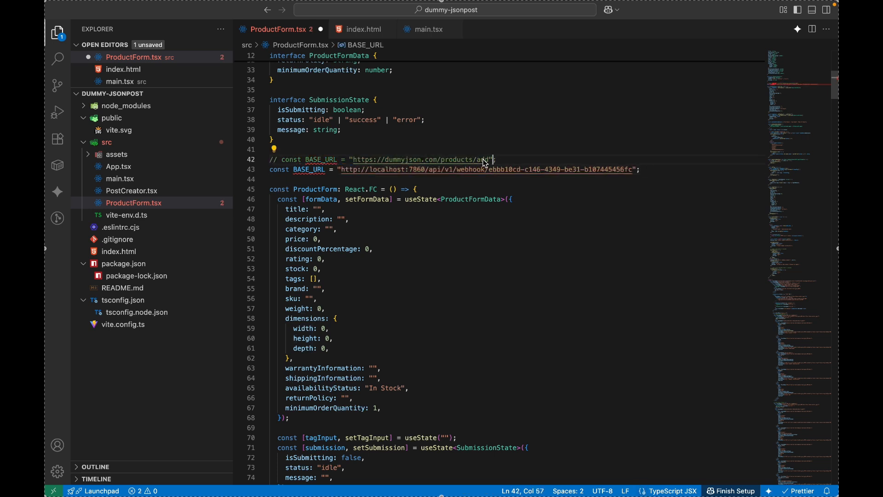
pyautogui.click(486, 204)
pyautogui.press('super+s')
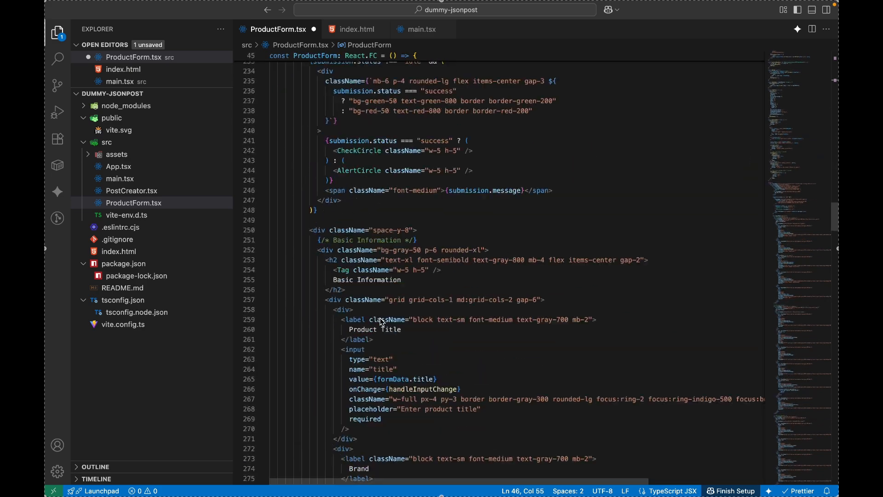
# - Switch to the product form in Chrome, enter BMW Pencil as the product title and submit the product
pyautogui.scroll(-20, 390, 217)
pyautogui.hotkey('ctrl', 'Up')
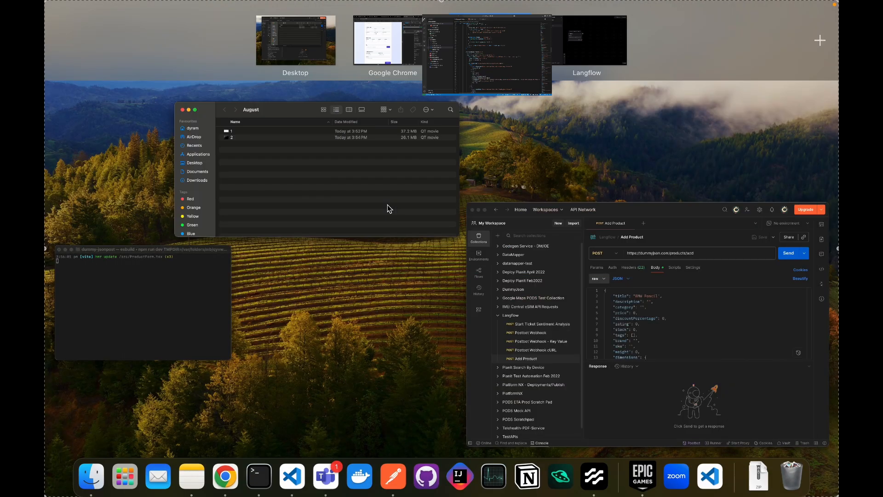
pyautogui.click(404, 53)
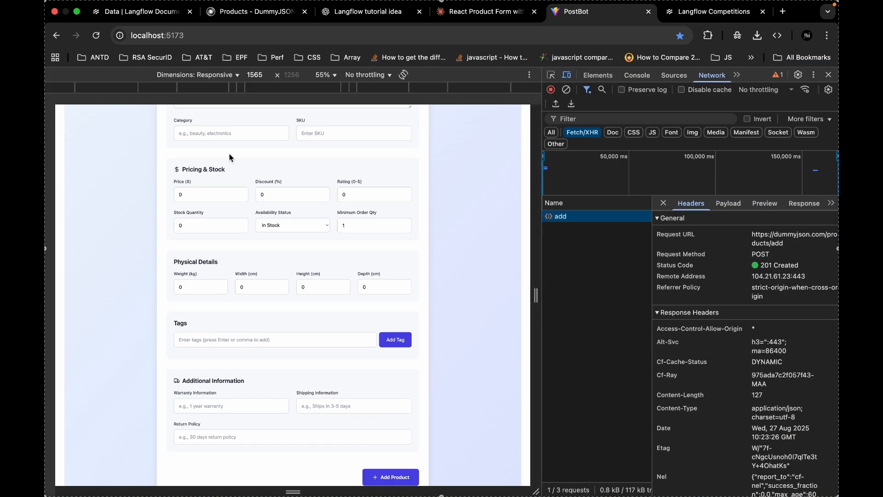
pyautogui.scroll(6, 230, 156)
pyautogui.click(236, 193)
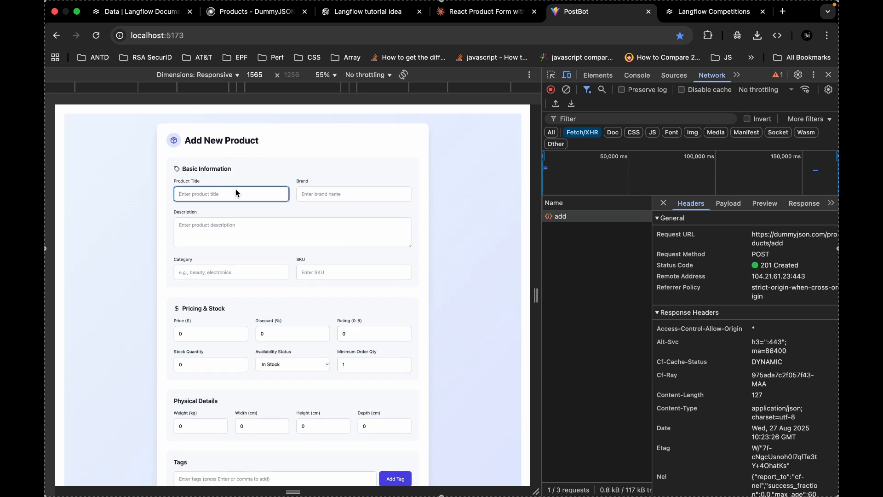
pyautogui.write('BMW Pencil')
pyautogui.scroll(-5, 404, 456)
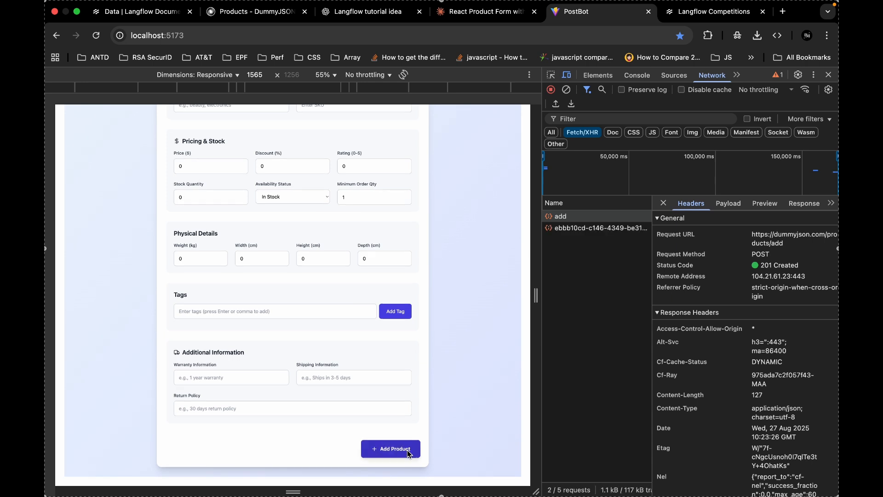
# - Preview the webhook request's response in Chrome DevTools, and inspect the Webhook component's output in Langflow
pyautogui.click(598, 227)
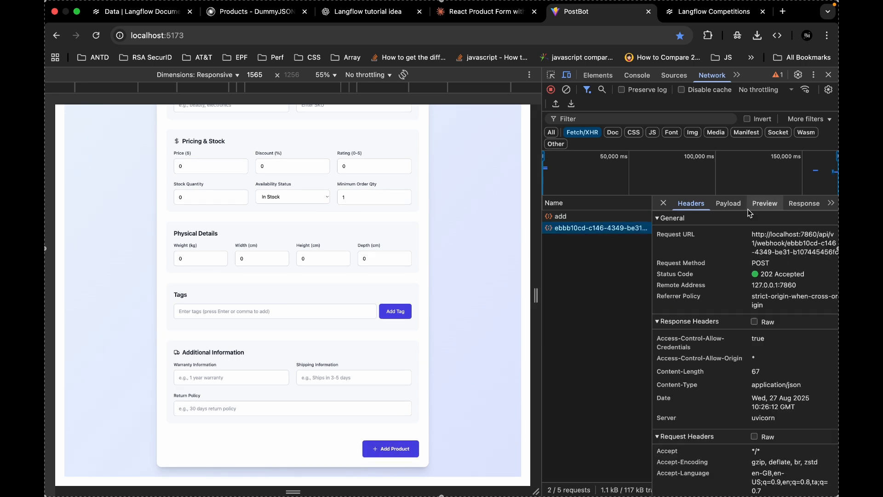
pyautogui.click(764, 203)
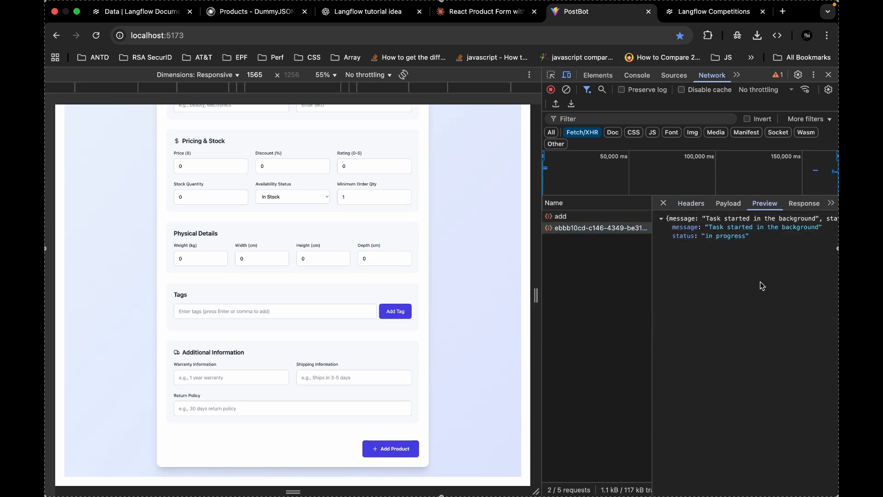
pyautogui.hotkey('ctrl', 'Up')
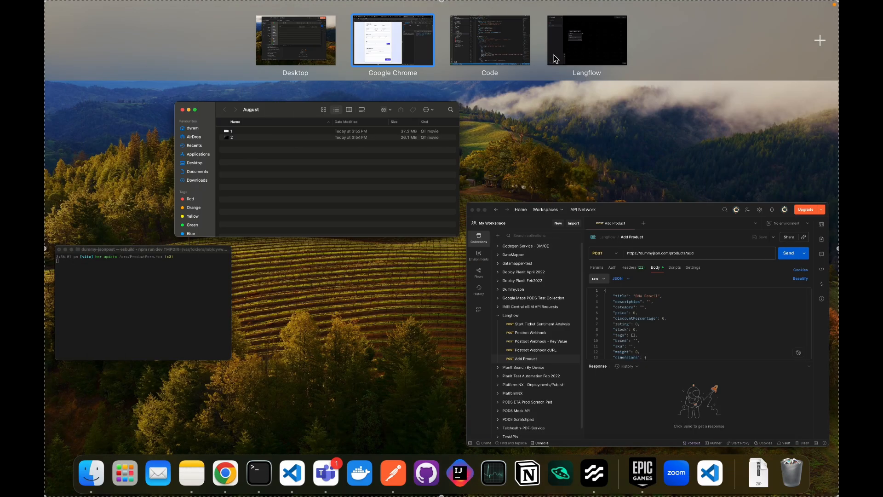
pyautogui.click(553, 55)
pyautogui.click(375, 260)
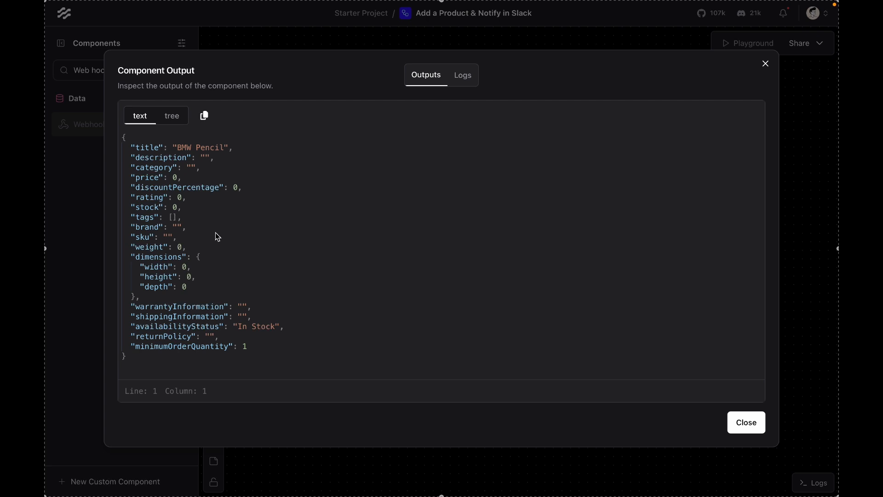
pyautogui.click(742, 418)
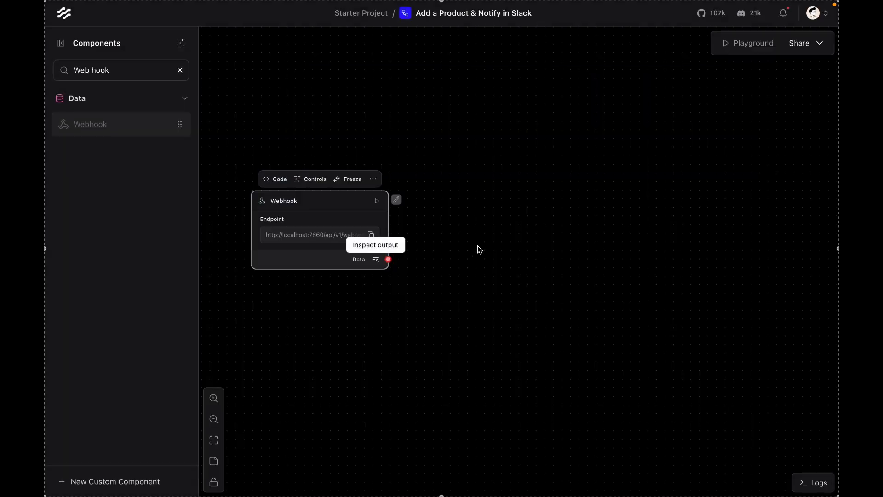
# - Find the API Request component by searching for API and place it on the canvas beside the Webhook component
pyautogui.press('super+shift+5')
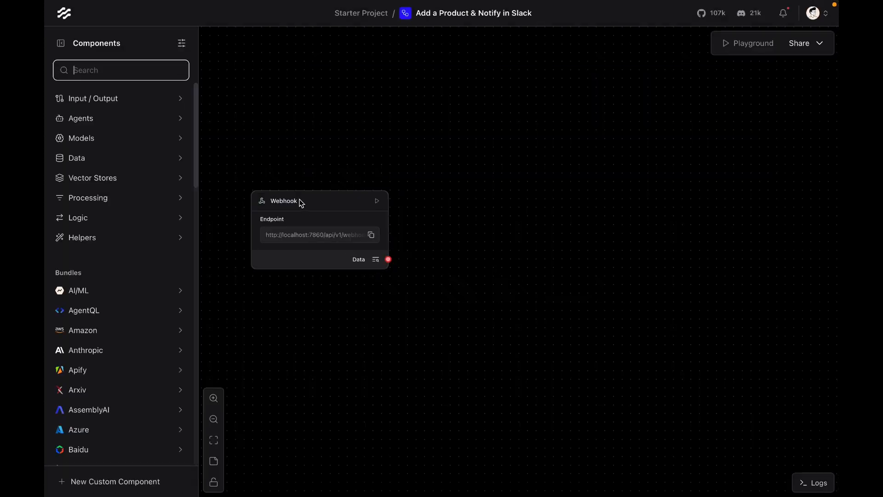
pyautogui.write('API')
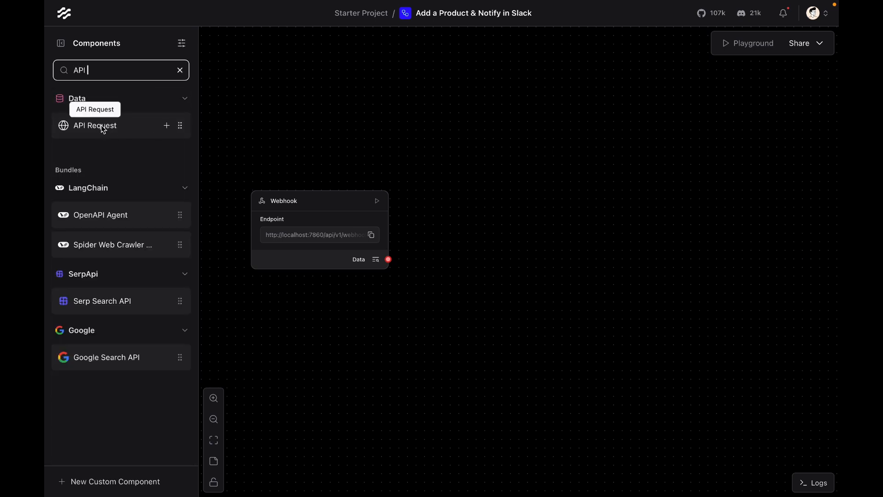
pyautogui.moveTo(103, 133); pyautogui.dragTo(532, 259)
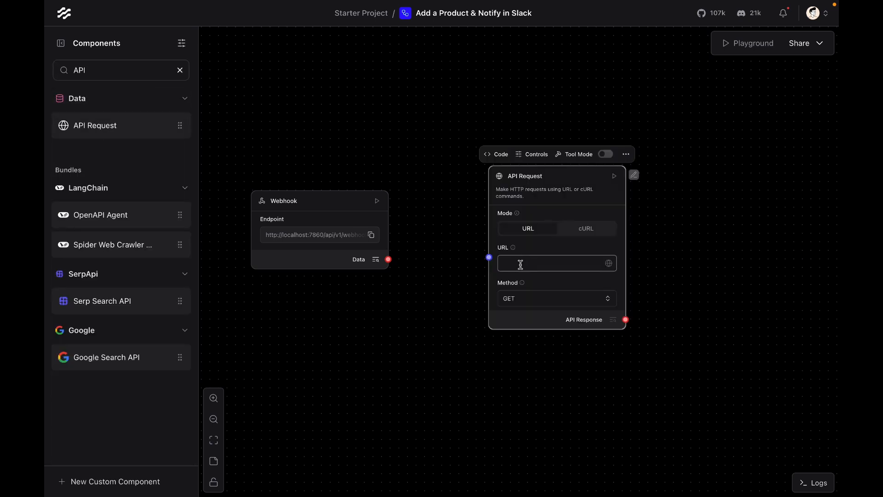
pyautogui.hotkey('ctrl', 'Up')
pyautogui.click(401, 55)
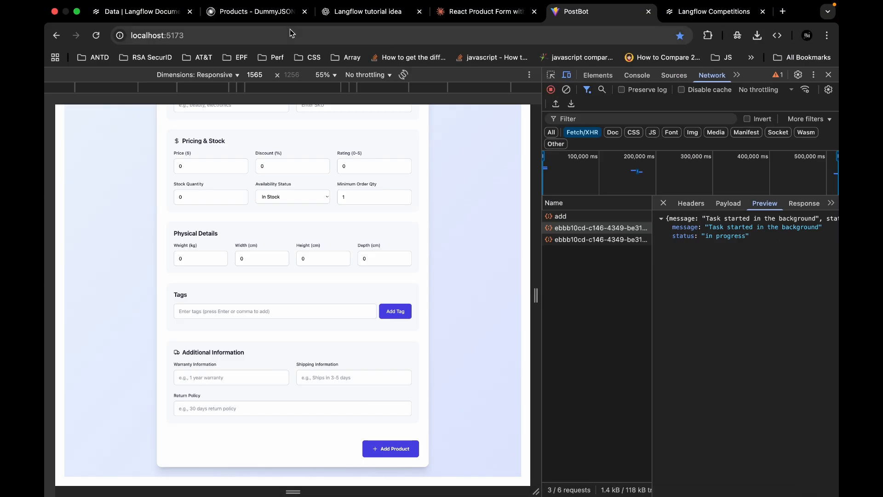
pyautogui.click(212, 12)
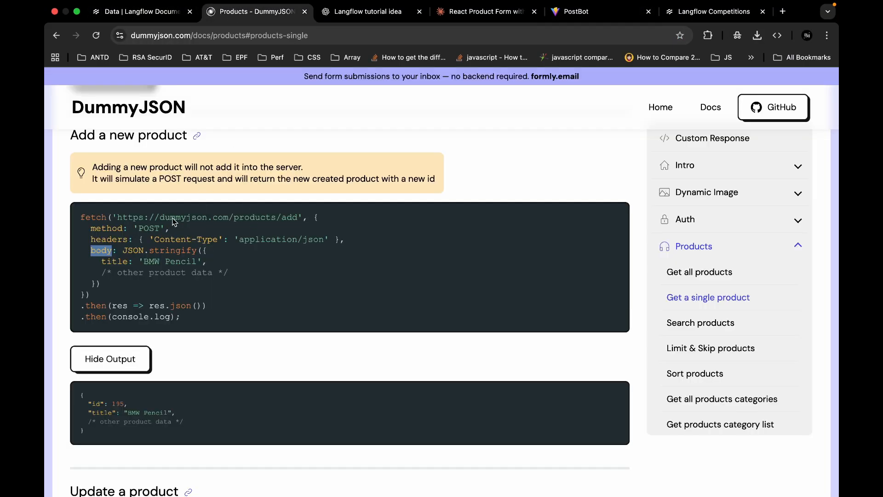
pyautogui.doubleClick(164, 221)
pyautogui.press('super+c')
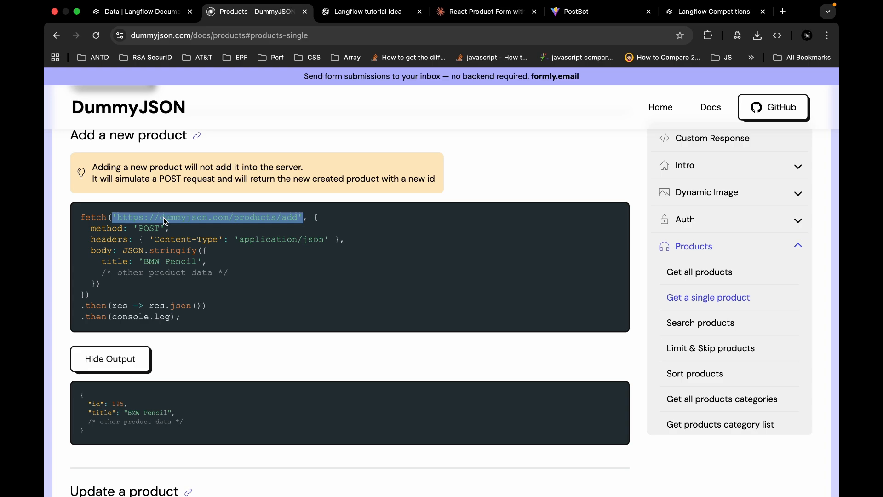
pyautogui.hotkey('ctrl', 'Up')
pyautogui.click(519, 54)
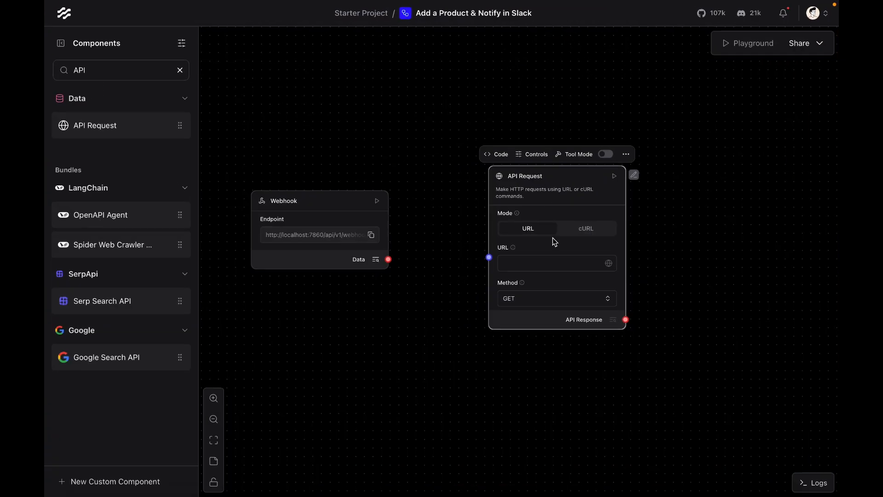
pyautogui.click(539, 265)
pyautogui.press('super+v')
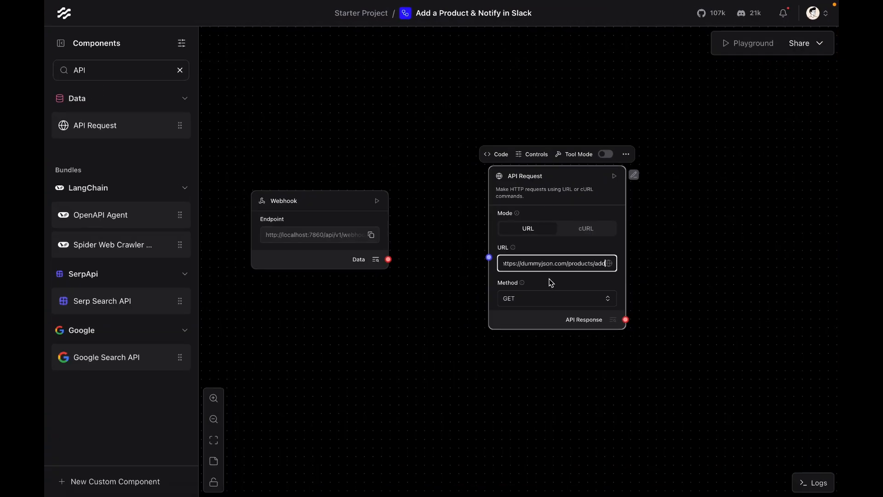
# - Check the request method and body in the DummyJSON docs in Chrome, and set the API Request's method to POST in Langflow
pyautogui.hotkey('ctrl', 'Up')
pyautogui.click(379, 57)
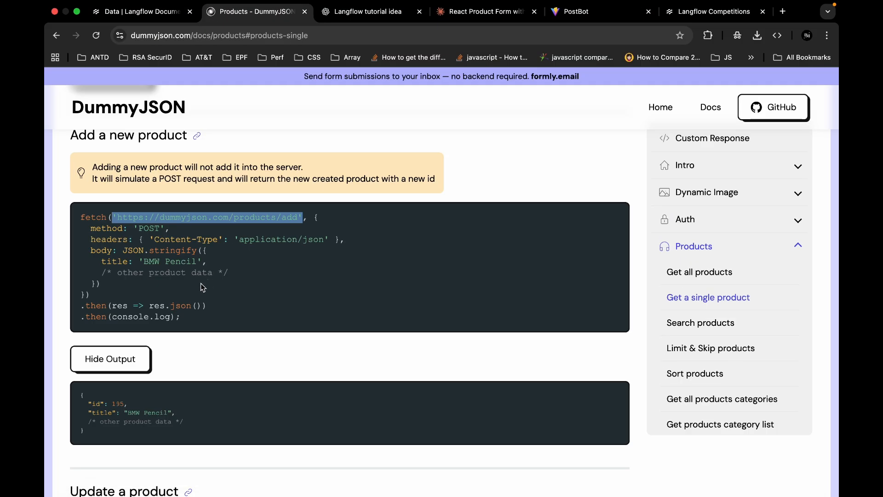
pyautogui.doubleClick(146, 228)
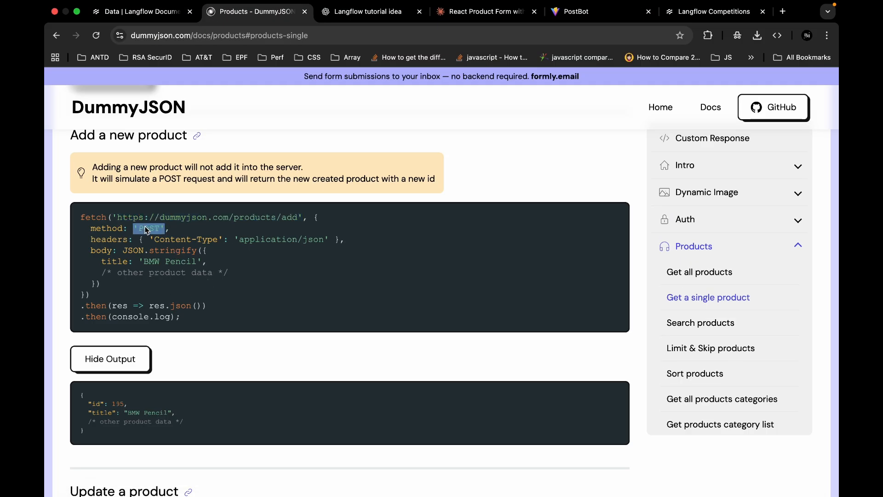
pyautogui.click(103, 255)
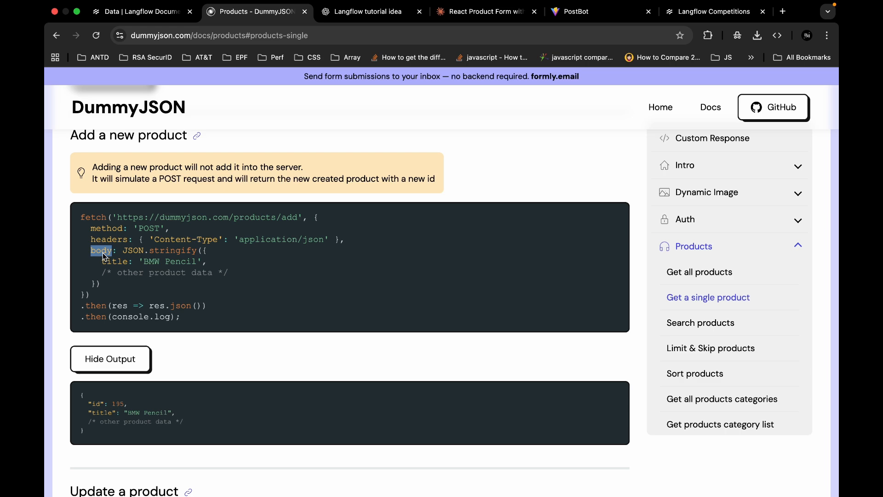
pyautogui.hotkey('ctrl', 'Up')
pyautogui.click(492, 53)
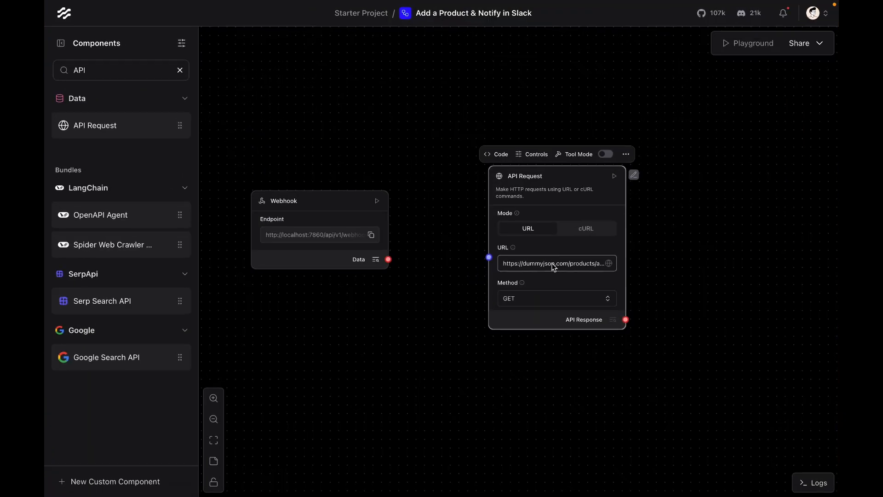
pyautogui.click(547, 298)
pyautogui.click(528, 344)
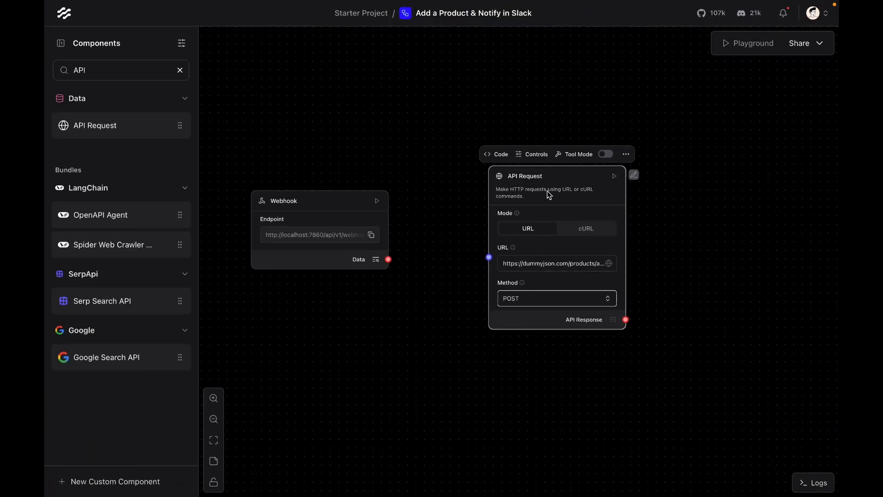
# - Show the Body field on the API Request component and connect the Webhook's Data output to it
pyautogui.click(523, 158)
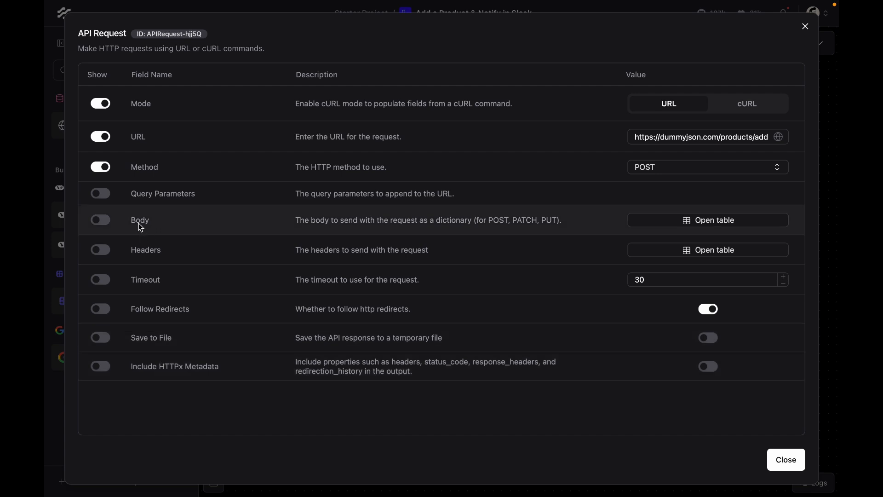
pyautogui.click(104, 222)
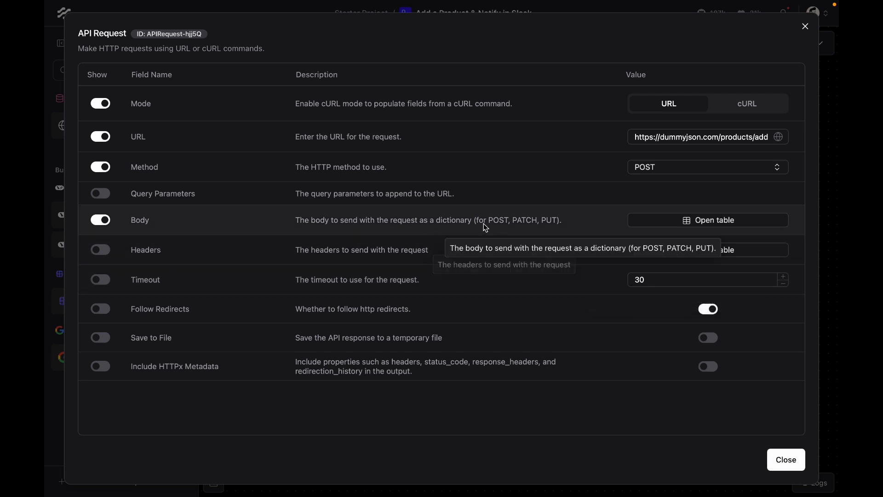
pyautogui.click(790, 464)
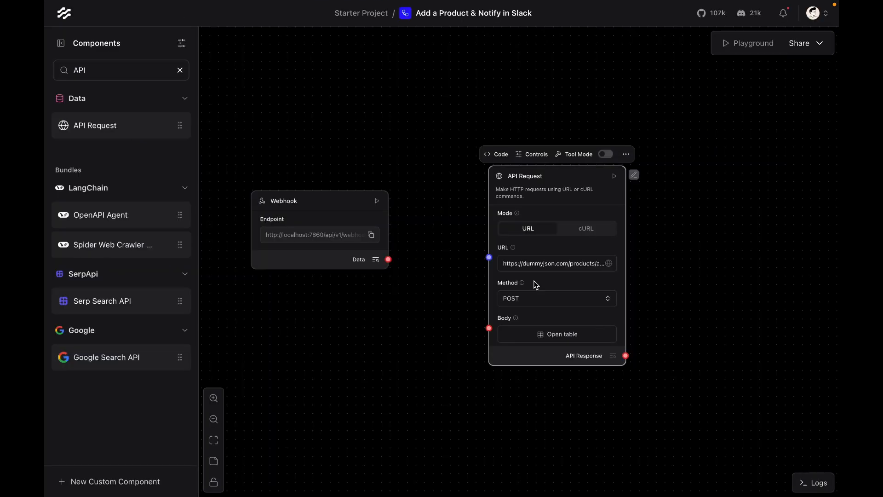
pyautogui.moveTo(388, 259); pyautogui.dragTo(489, 329)
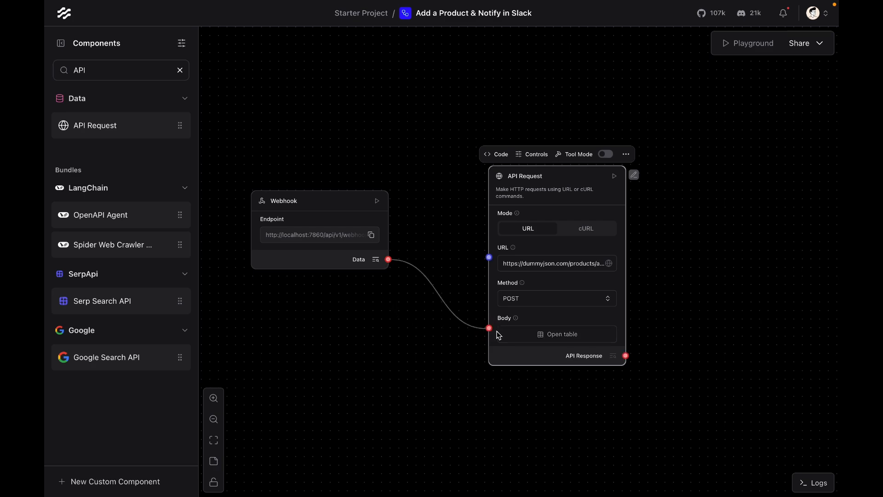
# - Switch to the product form in Chrome, enter BMW Pens as the product title and submit the product
pyautogui.hotkey('ctrl', 'Up')
pyautogui.click(427, 18)
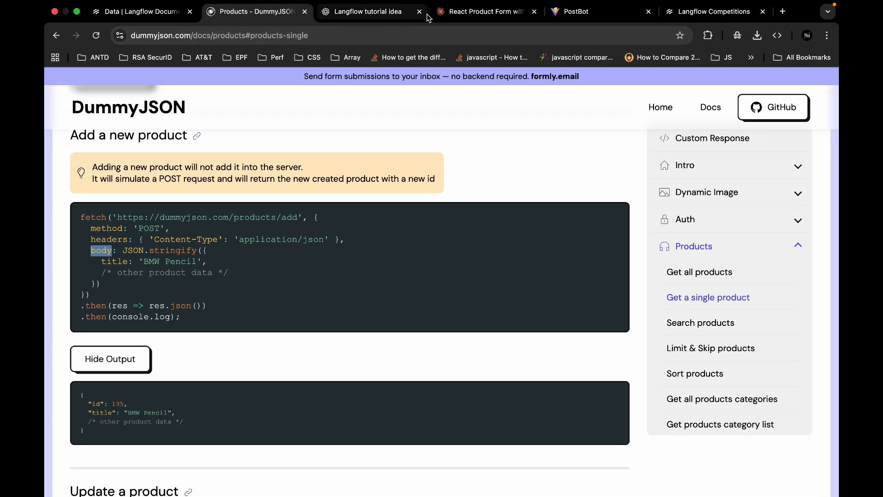
pyautogui.click(572, 17)
pyautogui.scroll(5, 276, 184)
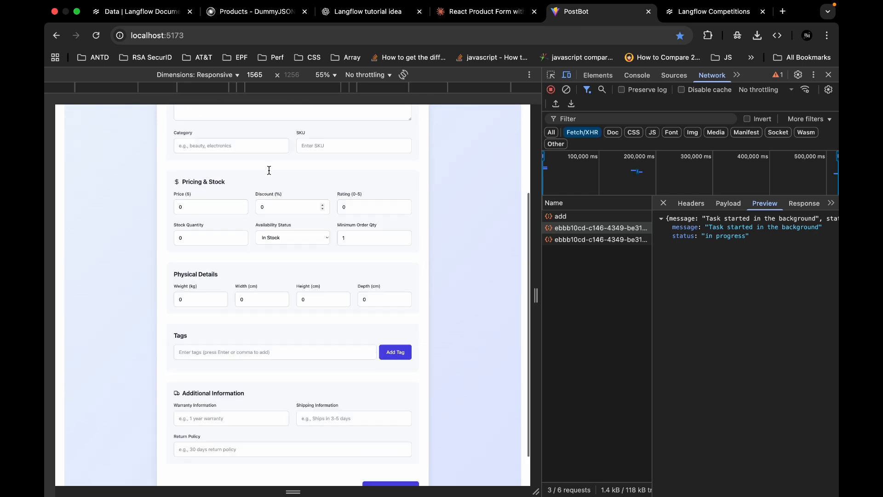
pyautogui.click(216, 147)
pyautogui.write('BMW Pens')
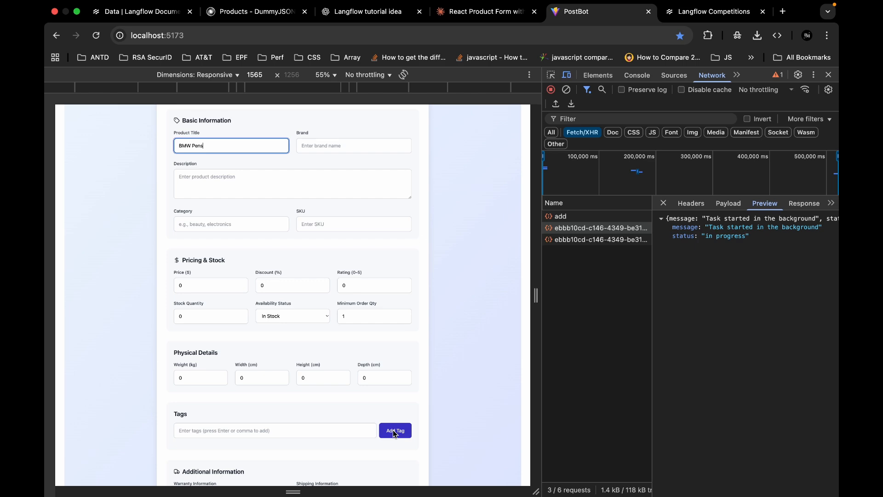
pyautogui.scroll(-5, 400, 451)
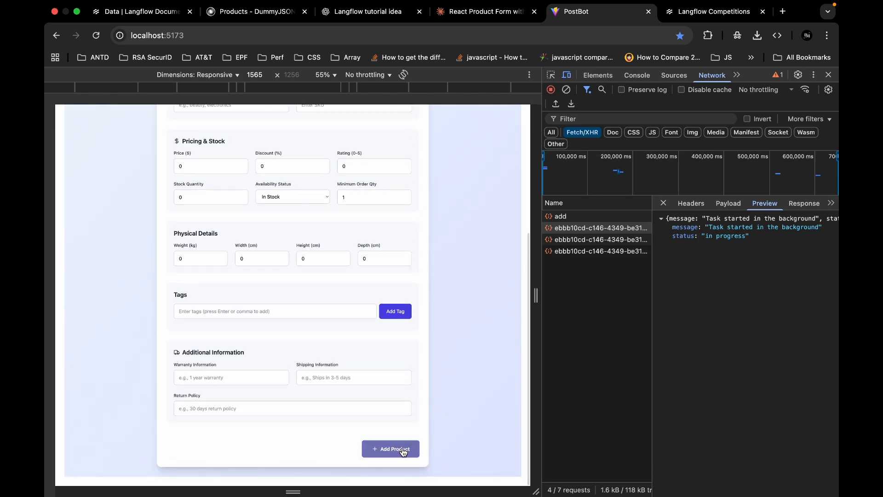
# - Review the newest webhook request's response in DevTools and the API Request's output in Langflow, including its status code and result id
pyautogui.click(610, 251)
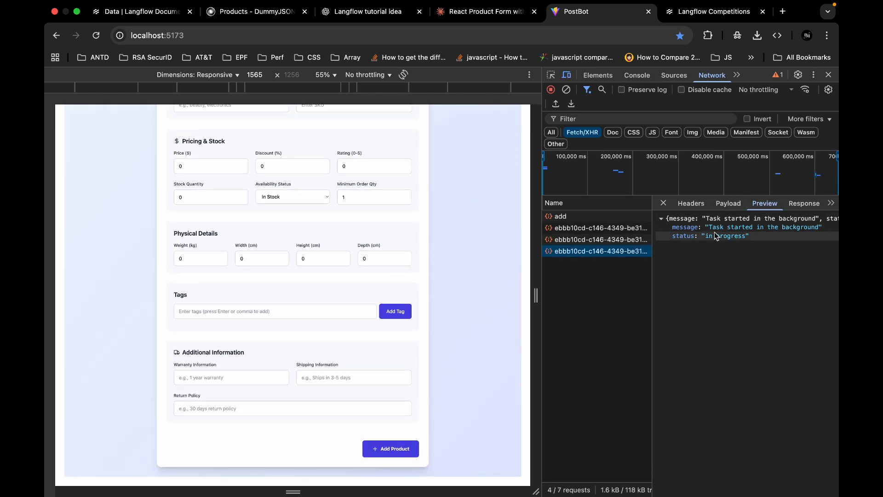
pyautogui.hotkey('ctrl', 'Up')
pyautogui.click(516, 59)
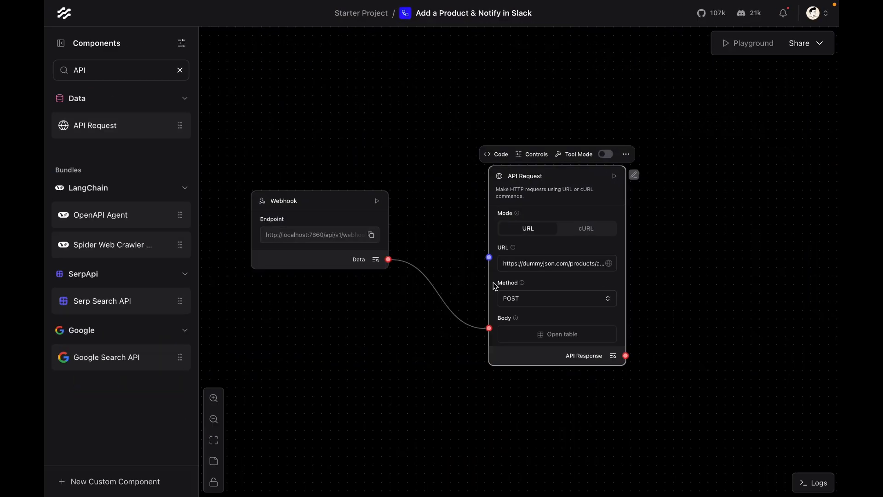
pyautogui.click(613, 356)
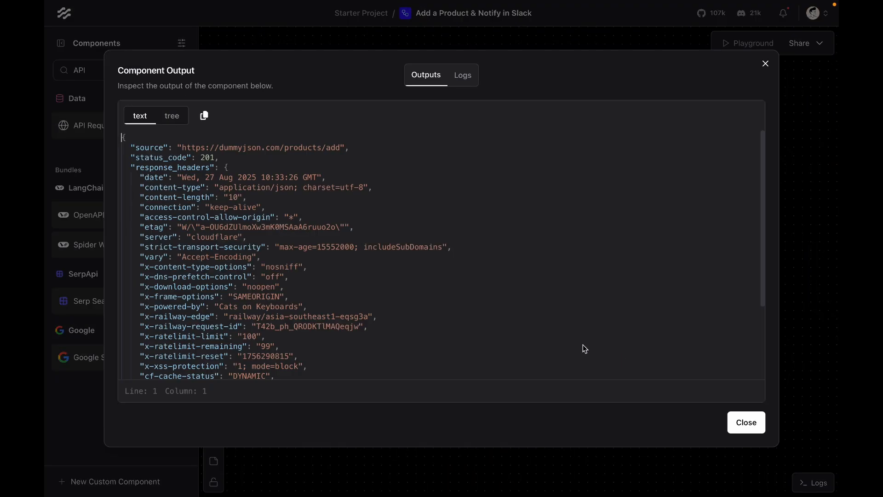
pyautogui.scroll(-5, 210, 161)
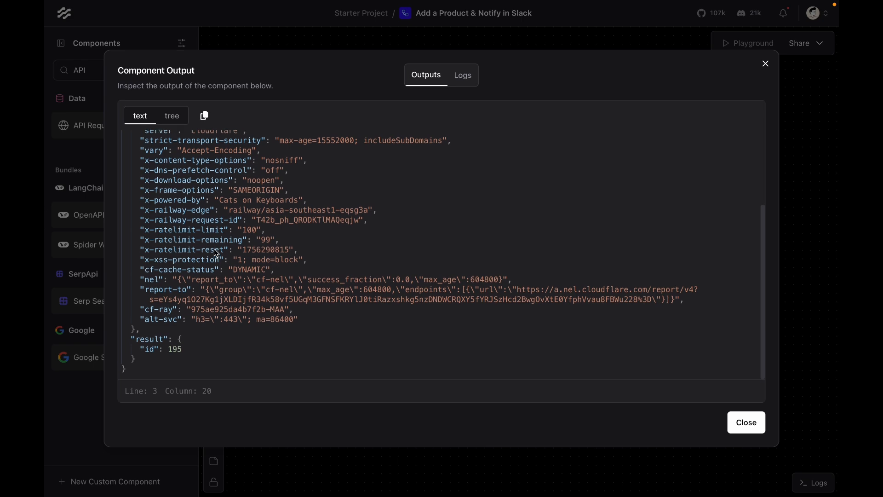
pyautogui.click(195, 351)
pyautogui.click(746, 421)
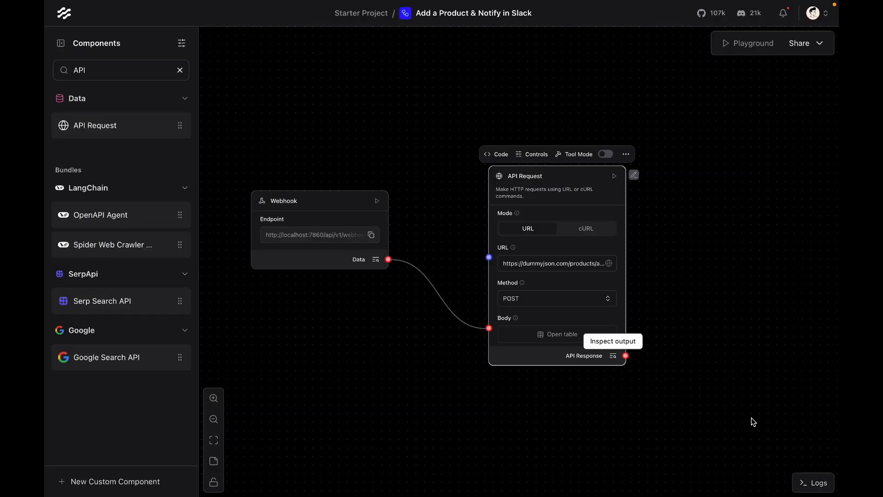
pyautogui.press('super+shift+5')
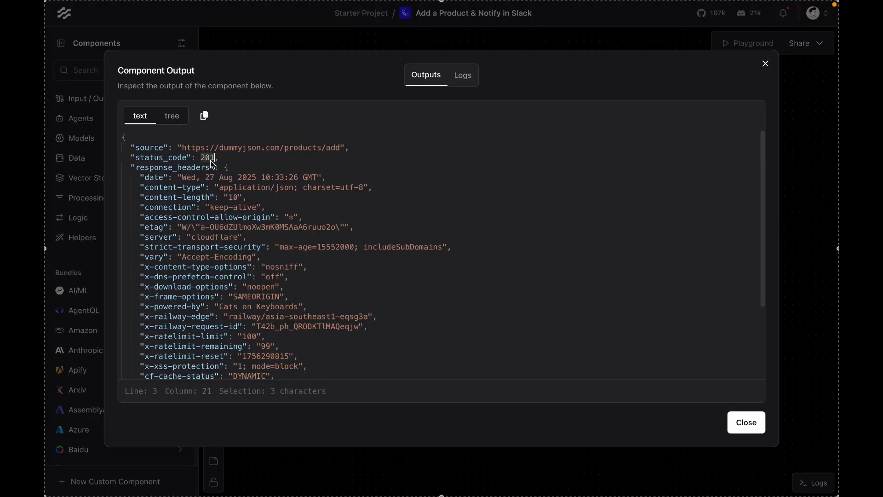
pyautogui.doubleClick(174, 158)
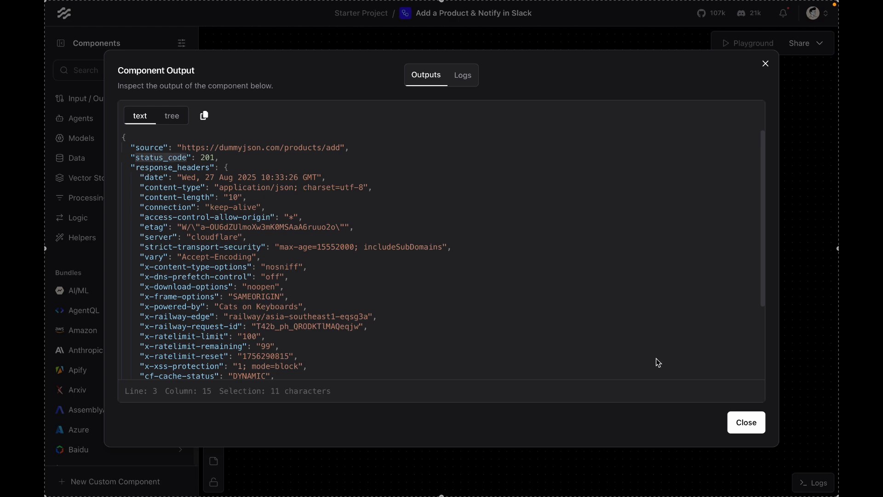
pyautogui.click(746, 422)
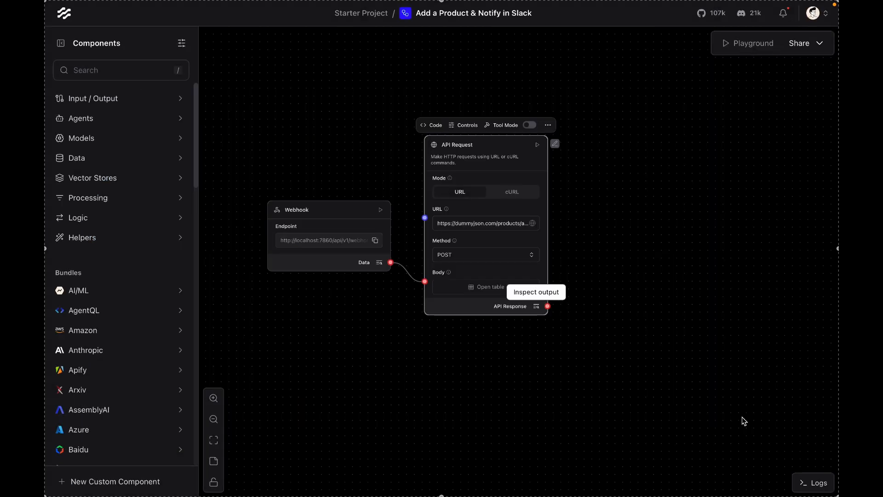
# - Add a Parser component beside the API Request and connect the API Response output to its Data or DataFrame input
pyautogui.click(114, 74)
pyautogui.write('par')
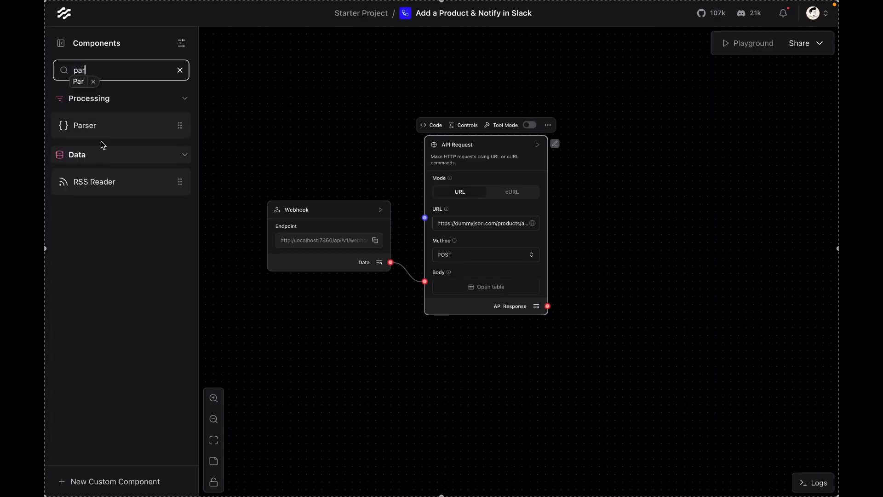
pyautogui.moveTo(103, 129); pyautogui.dragTo(248, 128)
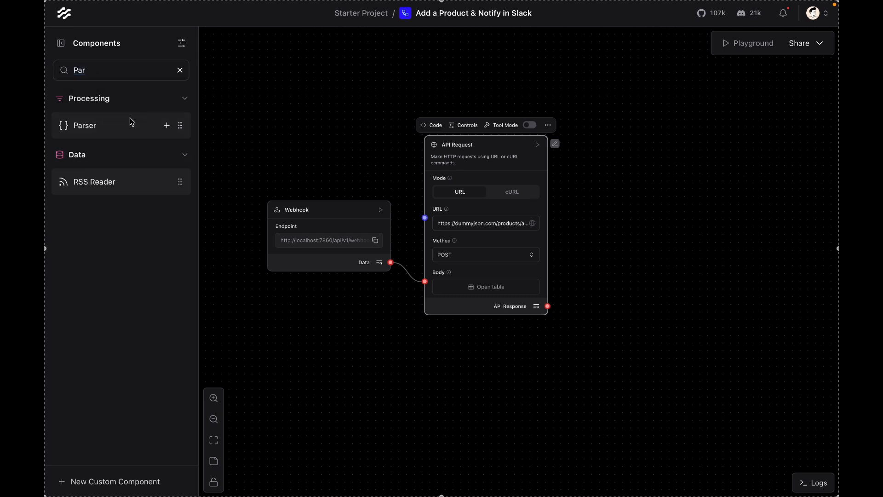
pyautogui.moveTo(130, 119); pyautogui.dragTo(572, 170)
pyautogui.moveTo(649, 197); pyautogui.dragTo(699, 195)
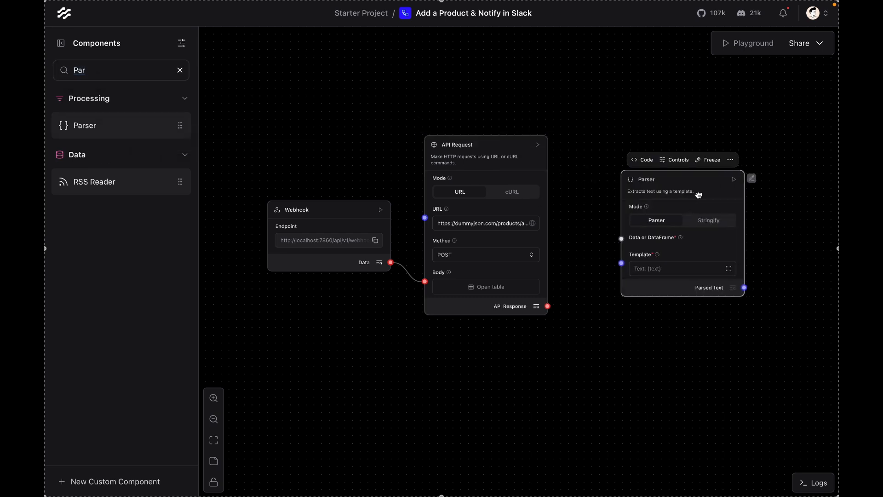
pyautogui.moveTo(547, 305); pyautogui.dragTo(629, 242)
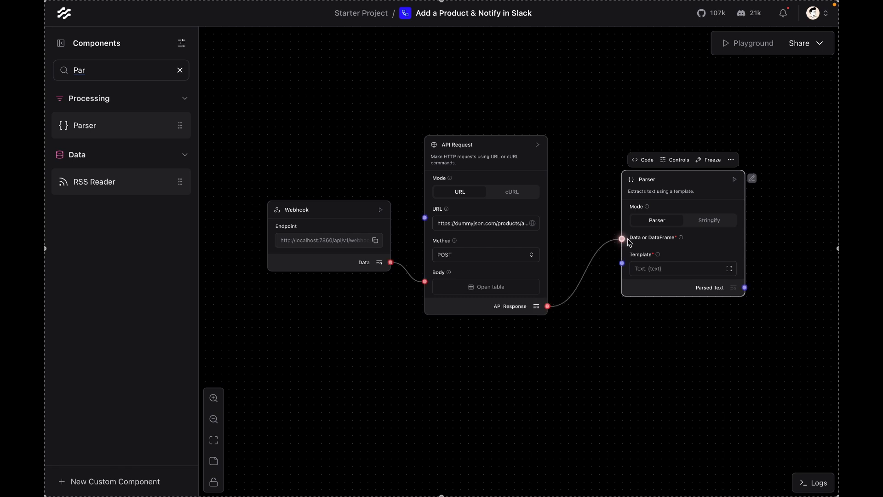
# - Set the Parser's template to {status_code} and move the Parser closer to the API Request component
pyautogui.click(654, 269)
pyautogui.write('{status_code')
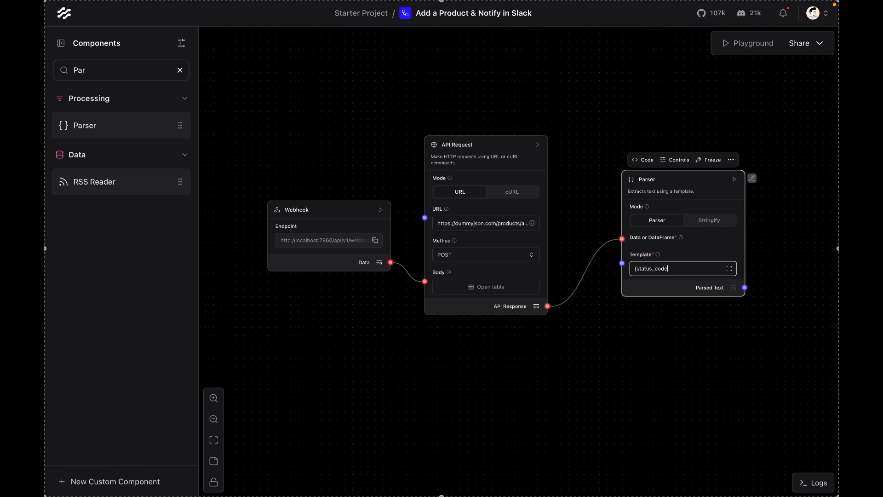
pyautogui.click(661, 327)
pyautogui.moveTo(660, 322); pyautogui.dragTo(520, 336)
pyautogui.moveTo(544, 198); pyautogui.dragTo(515, 197)
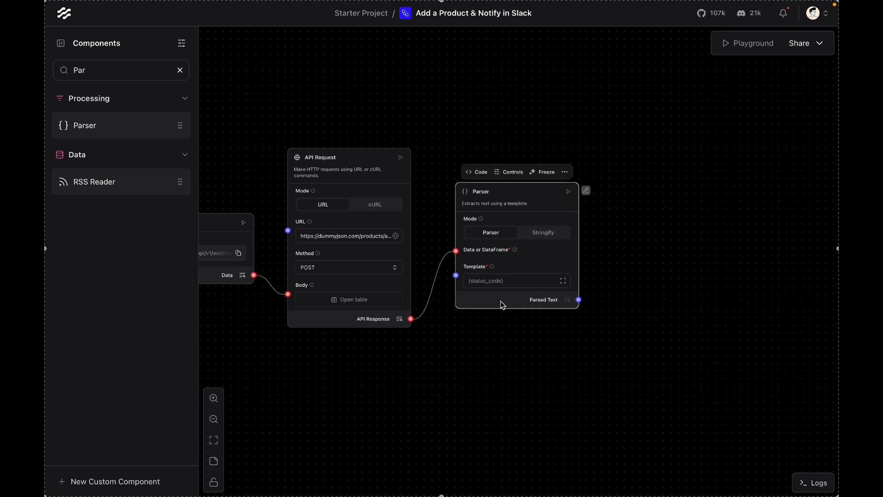
# - Add an If-Else component from the Logic category beside the Parser and connect the Parsed Text output to its Text Input
pyautogui.doubleClick(175, 71)
pyautogui.press('BackSpace')
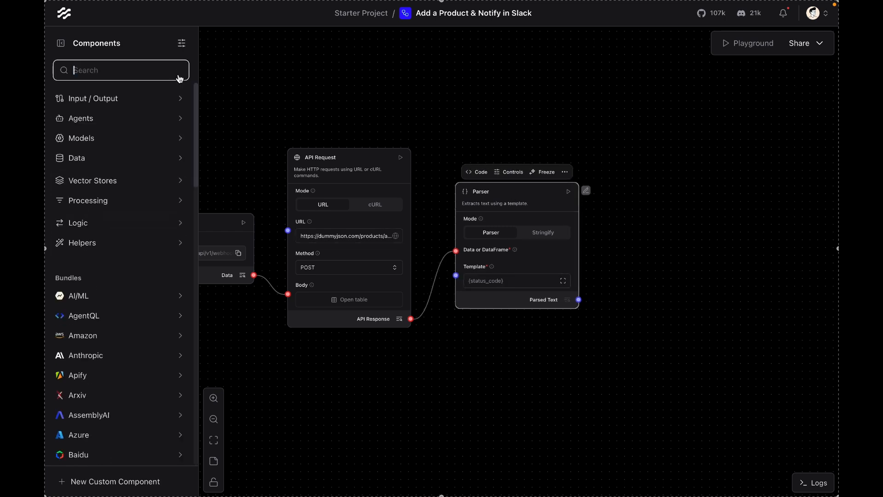
pyautogui.click(126, 218)
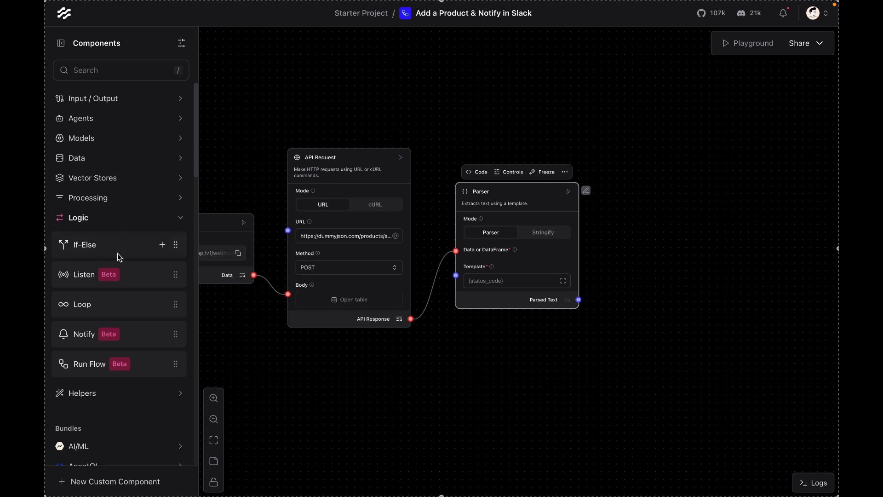
pyautogui.moveTo(113, 254); pyautogui.dragTo(668, 238)
pyautogui.moveTo(679, 190); pyautogui.dragTo(570, 201)
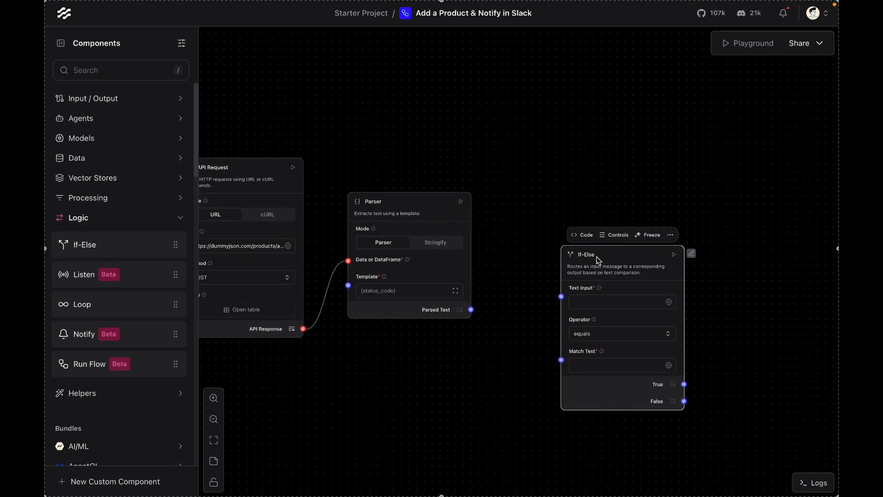
pyautogui.moveTo(596, 258); pyautogui.dragTo(564, 207)
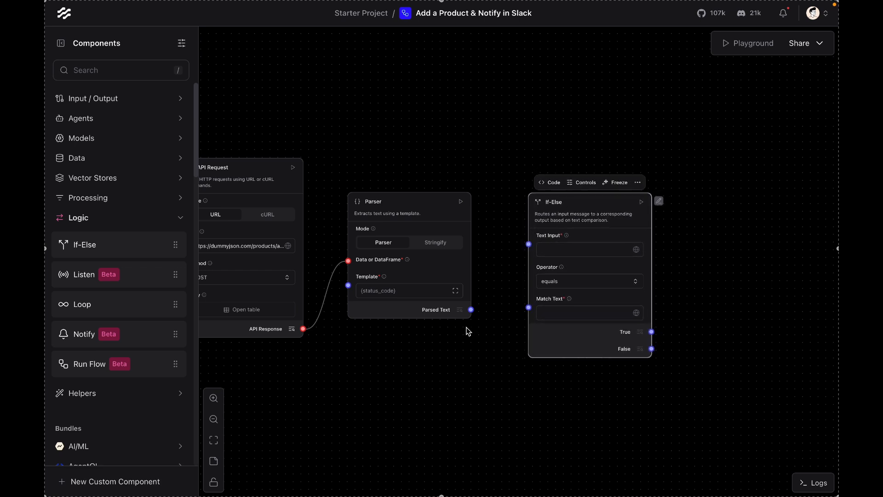
pyautogui.moveTo(471, 309); pyautogui.dragTo(529, 244)
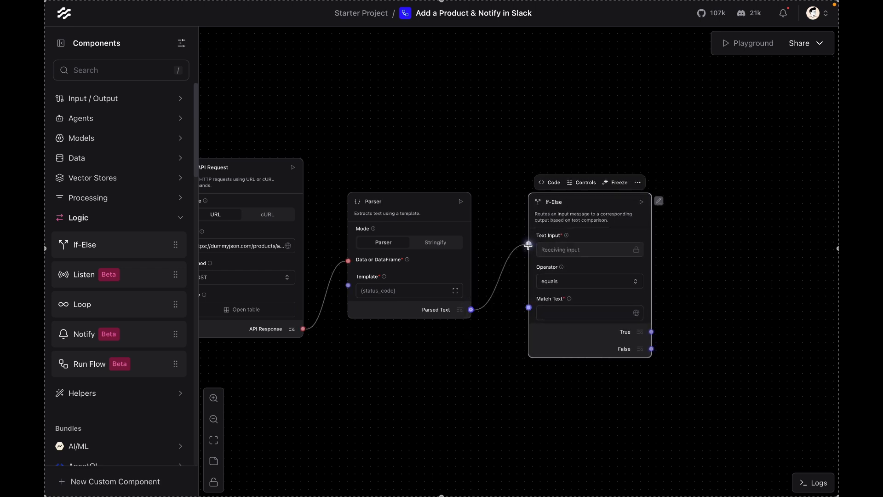
# - Set the If-Else component's Match Text to 201 and move the component closer to the Parser
pyautogui.click(556, 313)
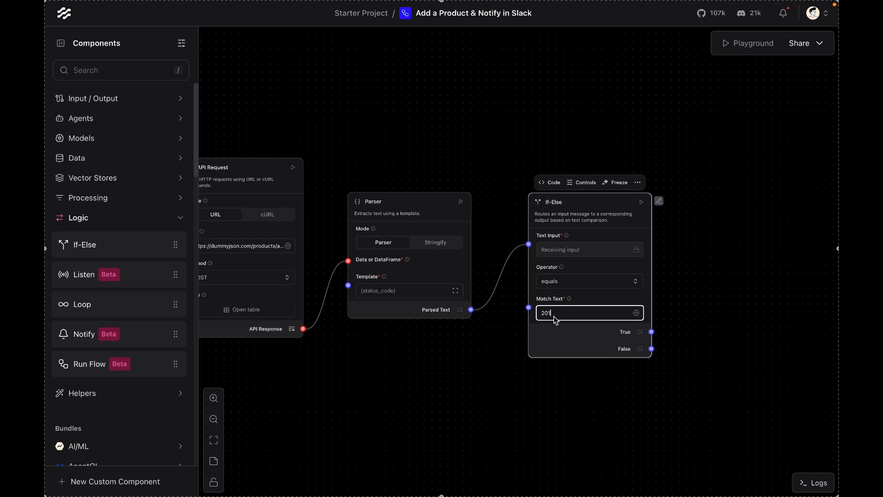
pyautogui.click(506, 359)
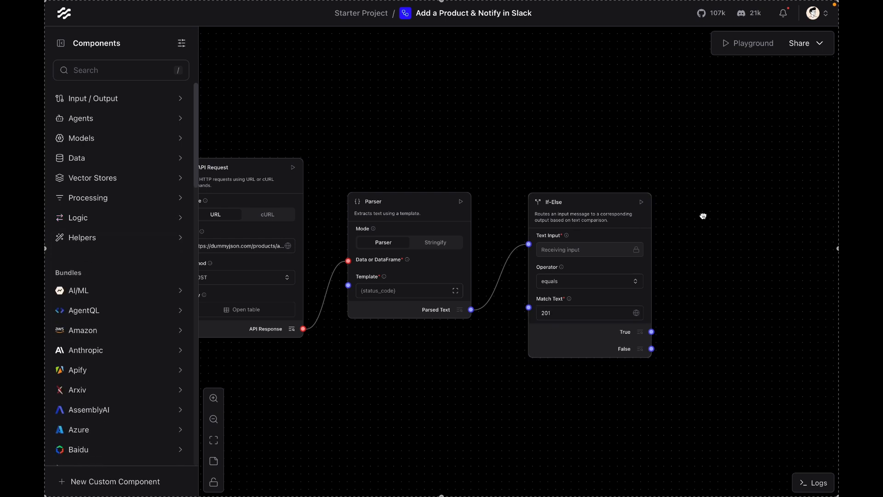
pyautogui.moveTo(703, 216); pyautogui.dragTo(670, 213)
pyautogui.moveTo(587, 211); pyautogui.dragTo(569, 197)
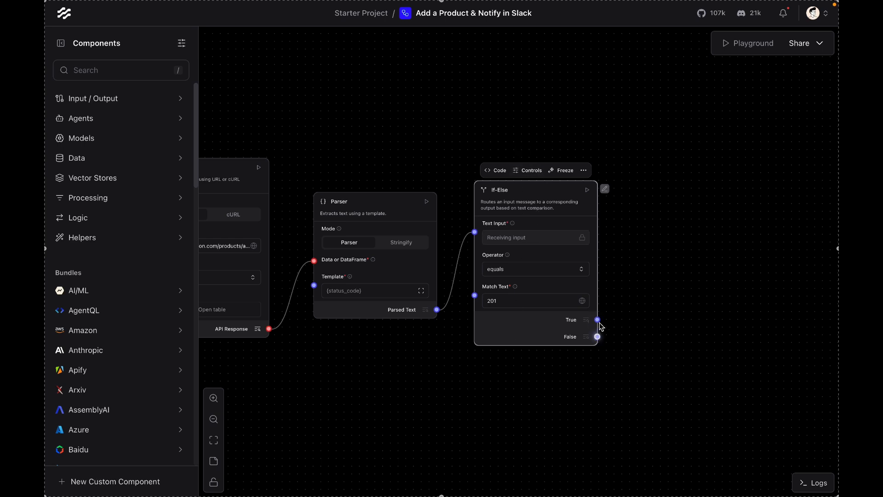
# - Show the Case True field on the If-Else component and set it to a plus emoji followed by "Product Added Succesfully"
pyautogui.click(530, 170)
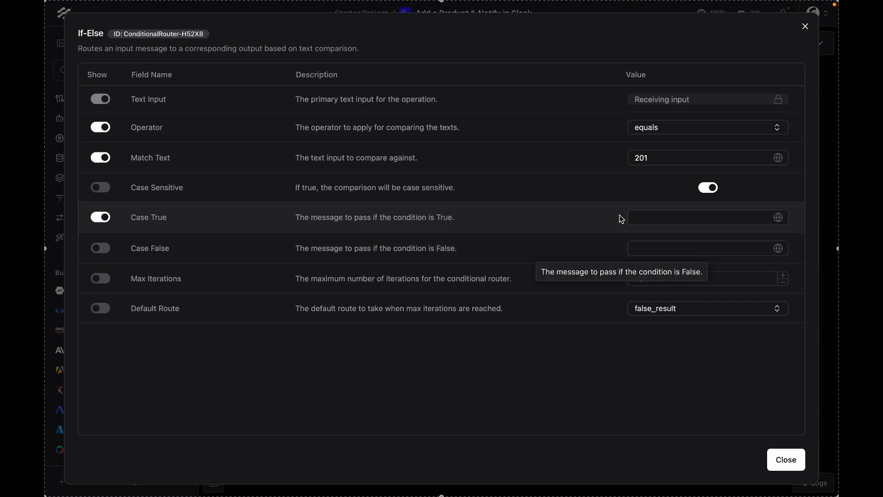
pyautogui.click(793, 457)
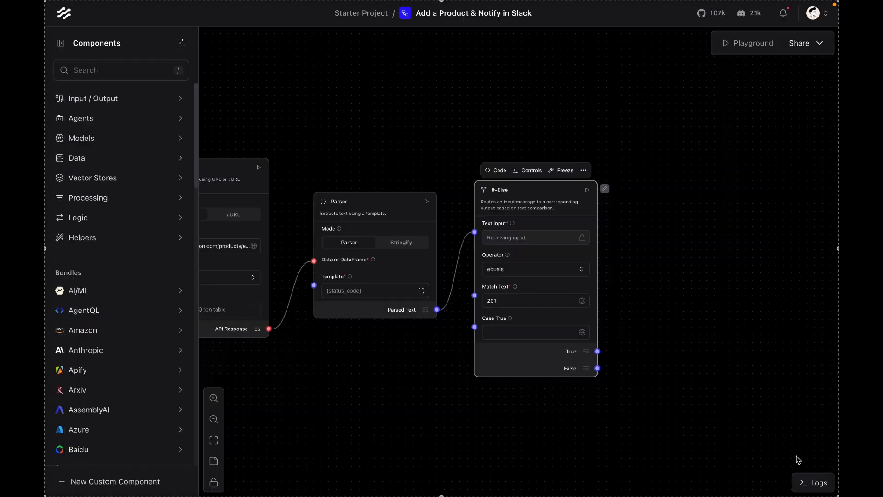
pyautogui.click(530, 333)
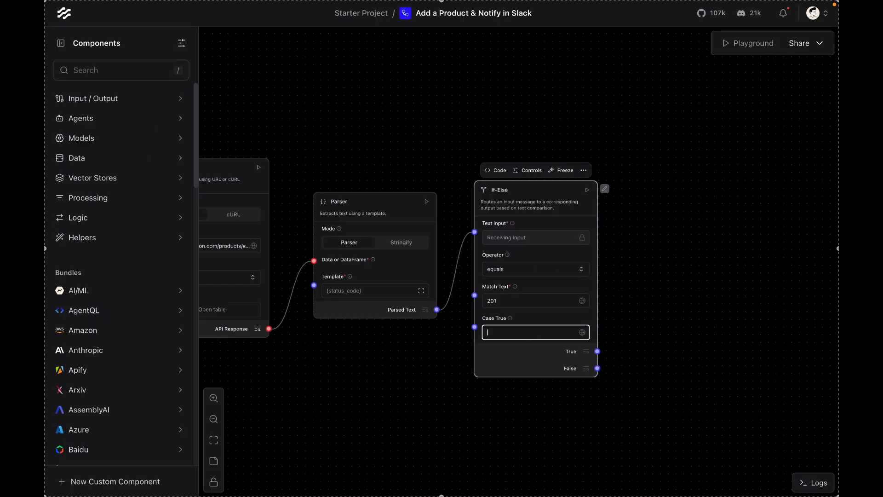
pyautogui.press('ctrl+super+space')
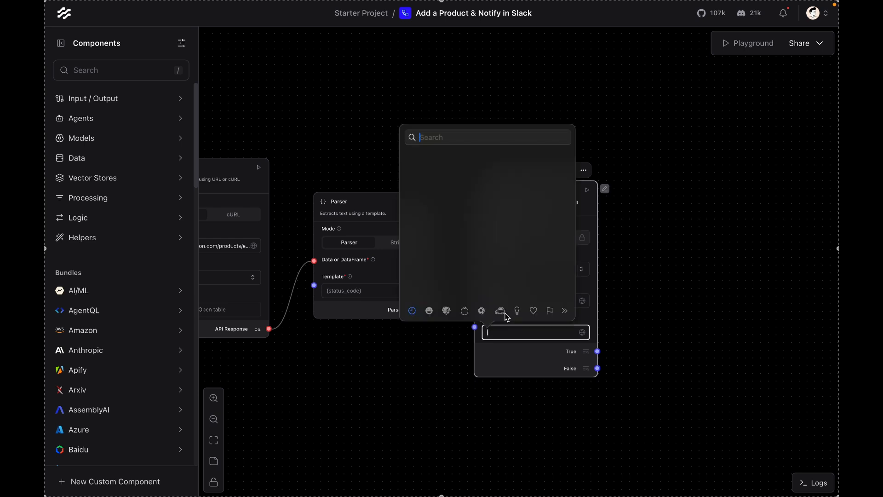
pyautogui.press('Escape')
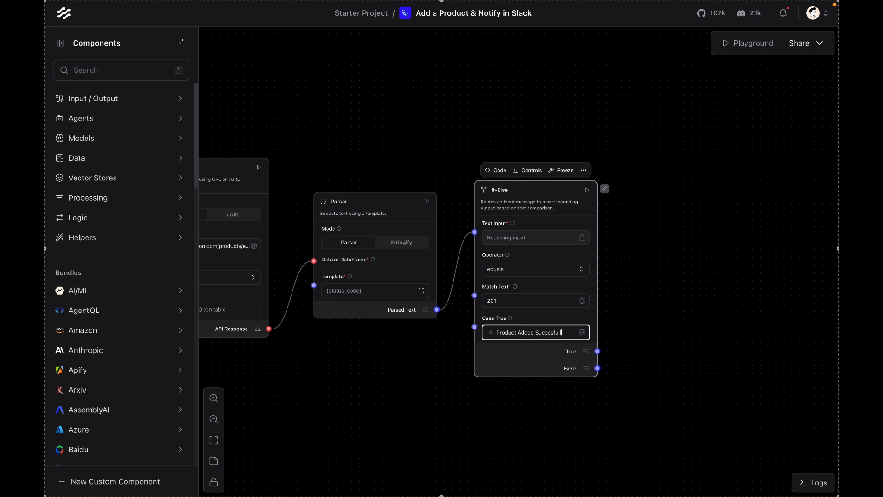
# - Show the Case False field on the If-Else component and set it to the 🔞 emoji followed by "Error Adding Product"
pyautogui.click(528, 171)
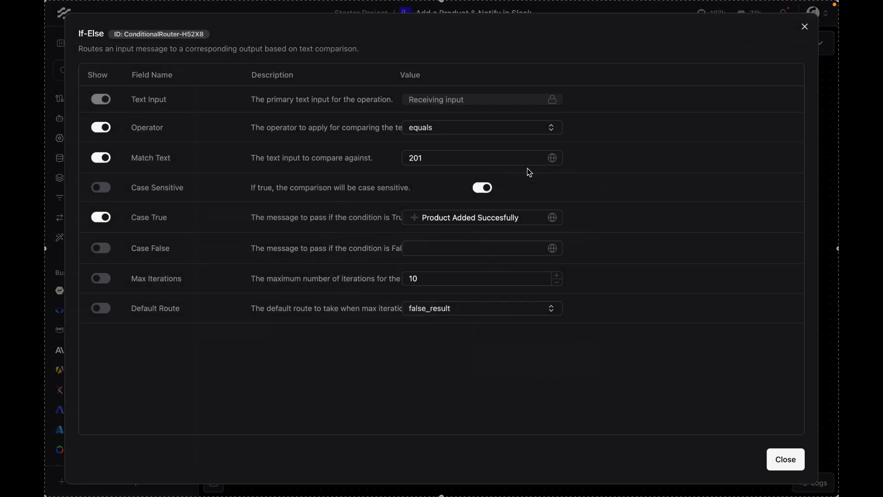
pyautogui.click(100, 249)
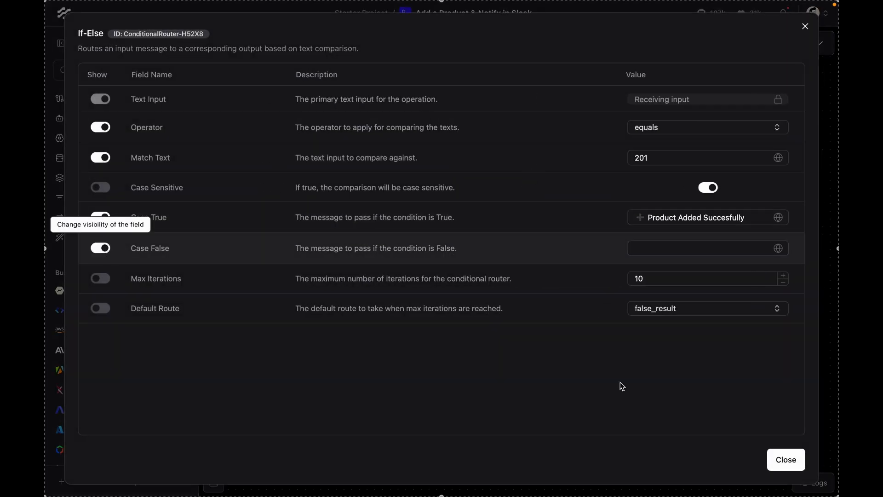
pyautogui.click(785, 459)
pyautogui.press('ctrl+super+space')
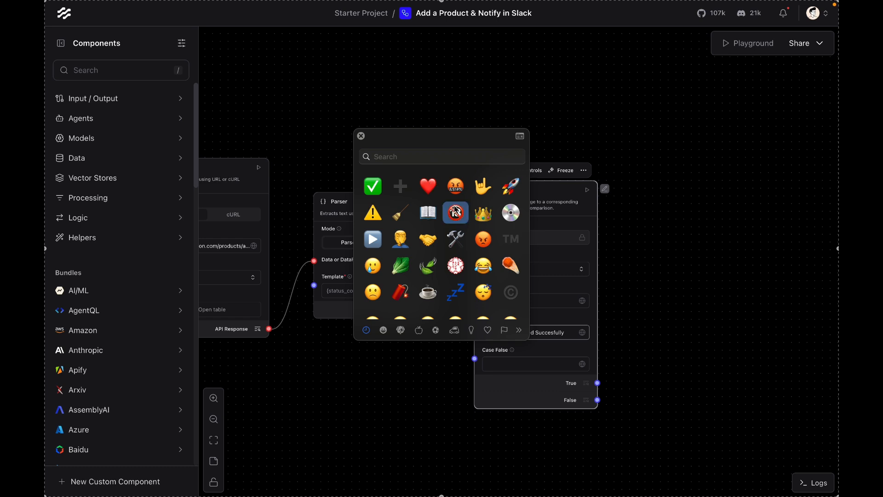
pyautogui.click(522, 363)
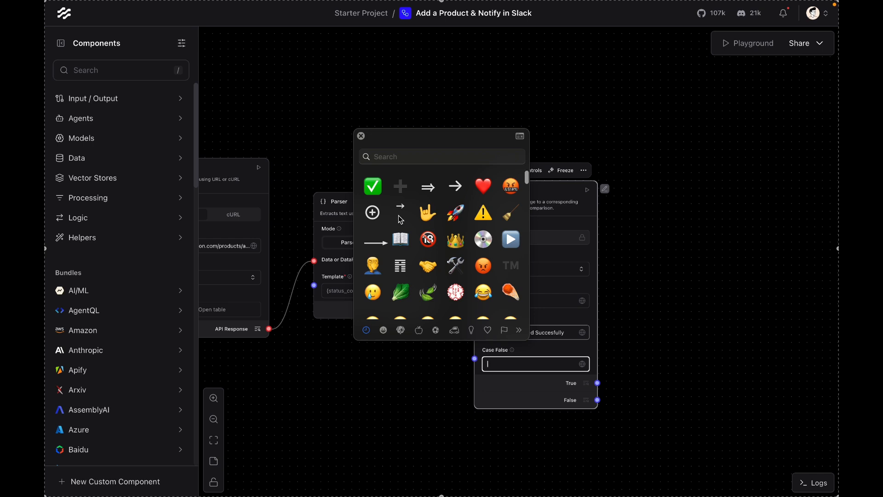
pyautogui.click(428, 239)
pyautogui.click(361, 135)
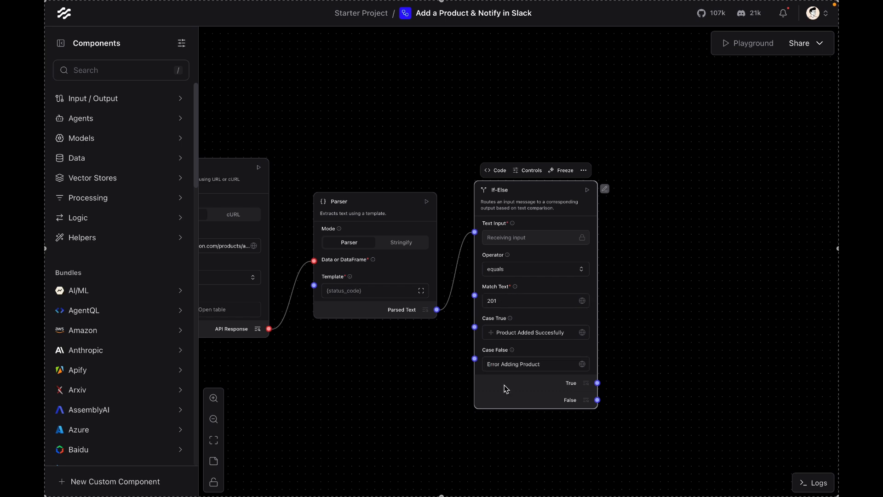
pyautogui.click(491, 364)
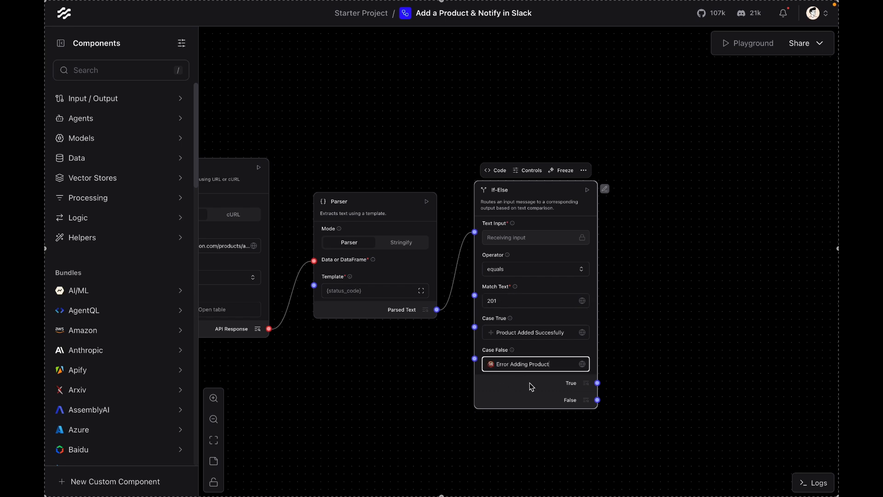
pyautogui.click(539, 398)
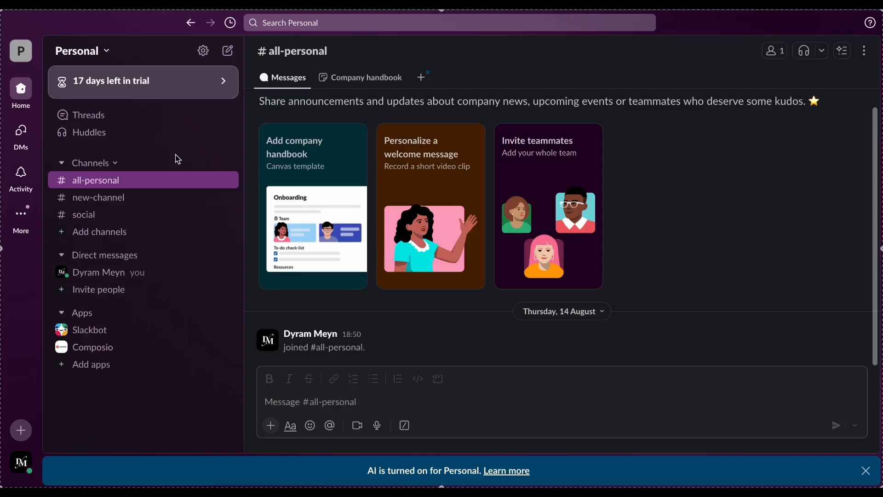
# - Switch to Slack and create a blank public channel named products-added without adding people
pyautogui.click(94, 234)
pyautogui.click(170, 256)
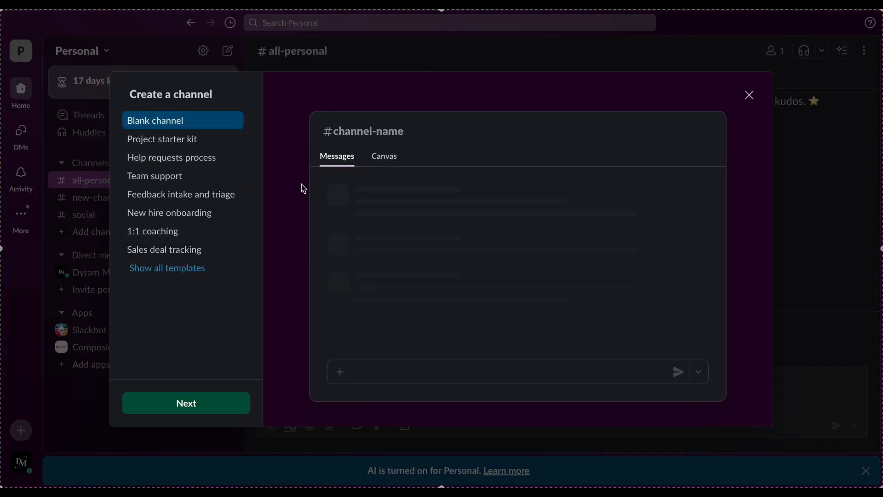
pyautogui.click(217, 401)
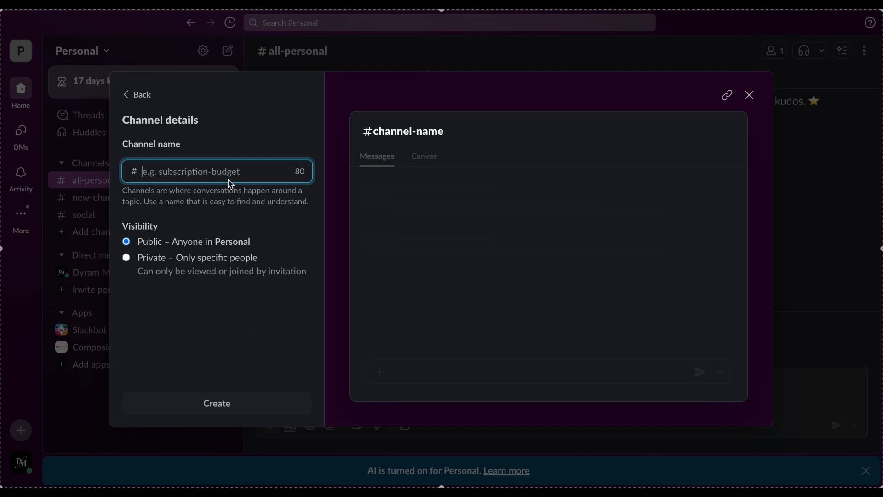
pyautogui.click(231, 183)
pyautogui.write('products-added')
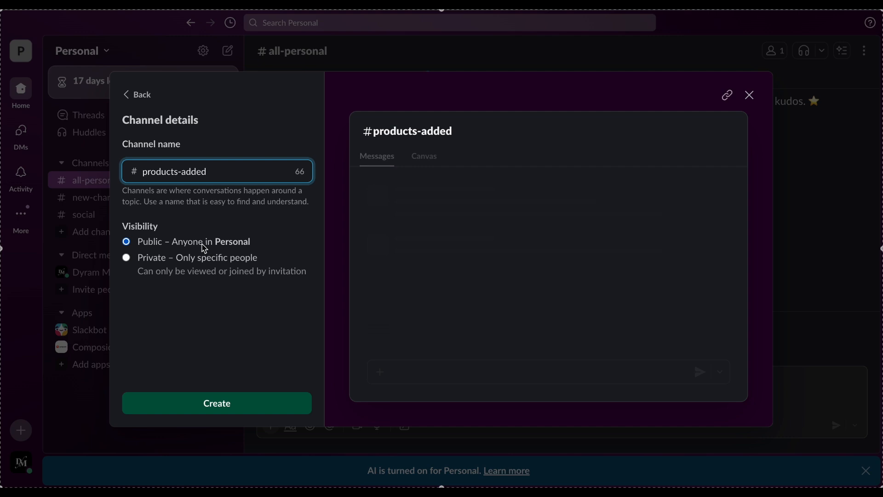
pyautogui.click(216, 405)
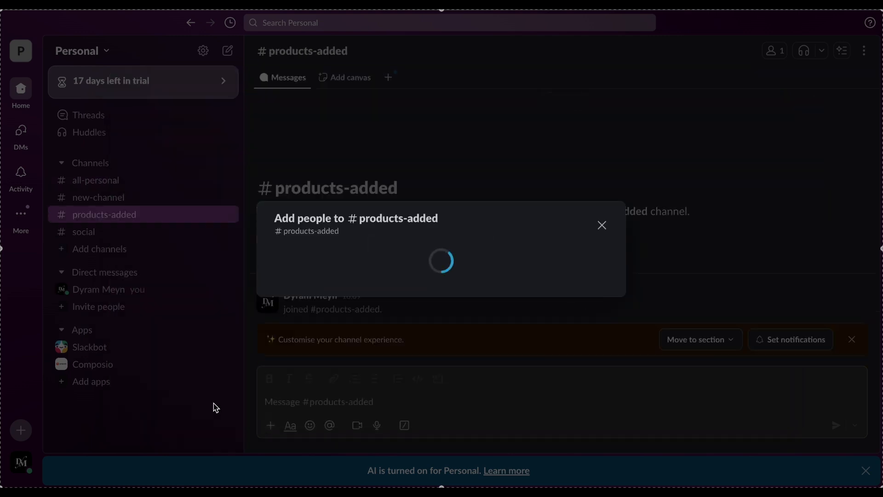
pyautogui.click(587, 258)
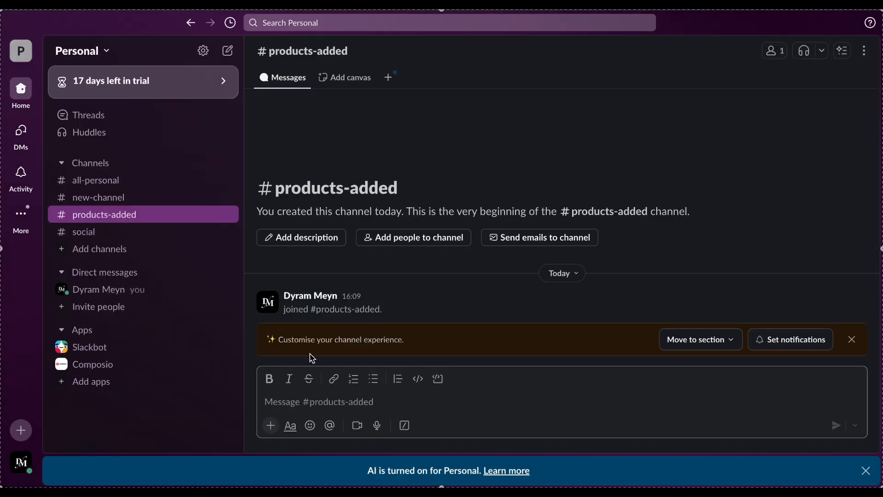
# - Switch to Langflow and add the Composio Slack component to the canvas, to the right of the If-Else component
pyautogui.press('super+shift+5')
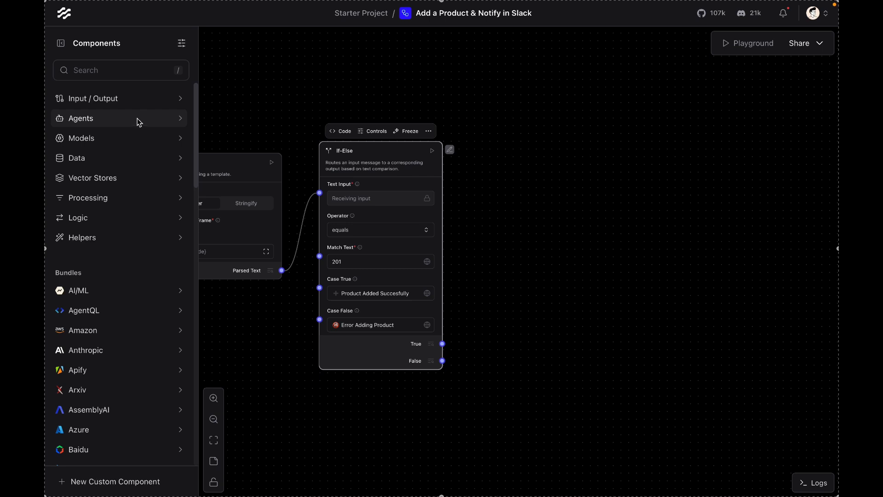
pyautogui.click(122, 73)
pyautogui.write('s')
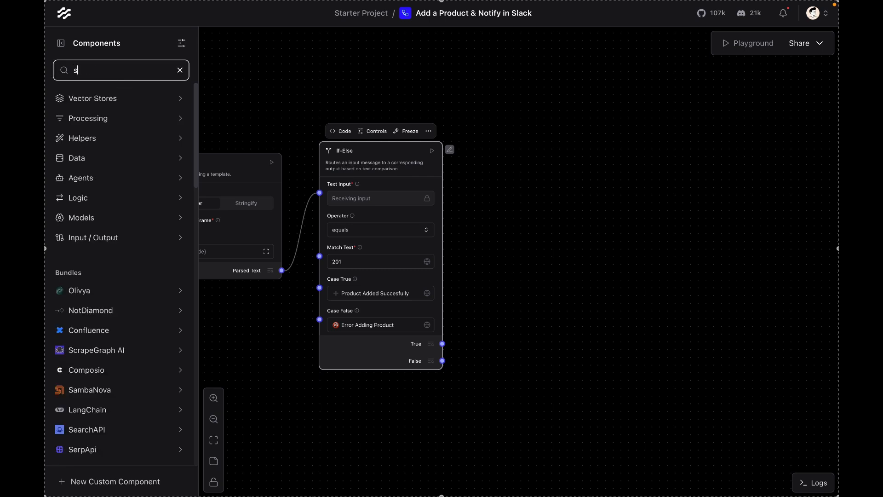
pyautogui.write('lack')
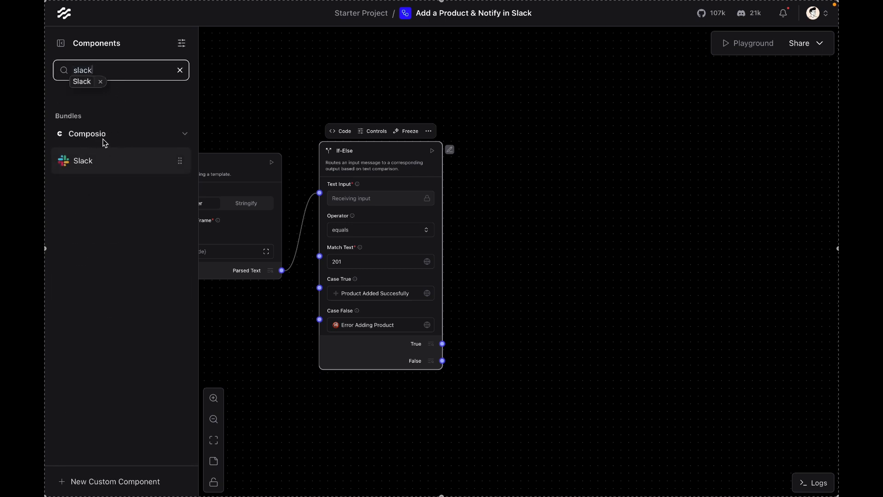
pyautogui.moveTo(89, 165); pyautogui.dragTo(217, 172)
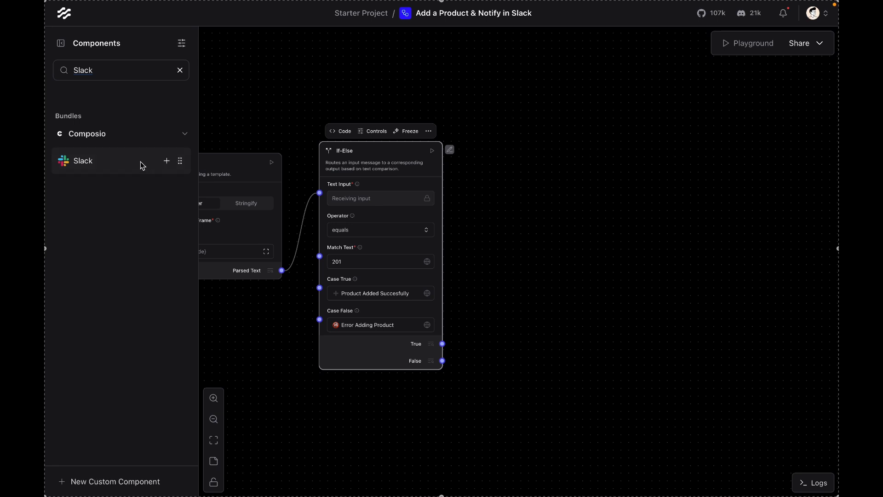
pyautogui.moveTo(142, 166); pyautogui.dragTo(483, 226)
pyautogui.moveTo(532, 248); pyautogui.dragTo(579, 231)
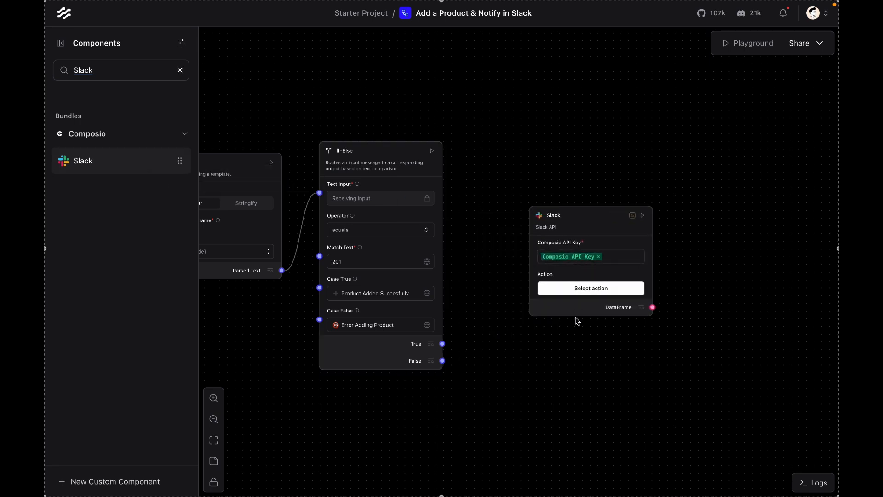
# - Configure the Slack component to Post Message To Channel in products-added, taking its Text from the If-Else True output
pyautogui.click(584, 292)
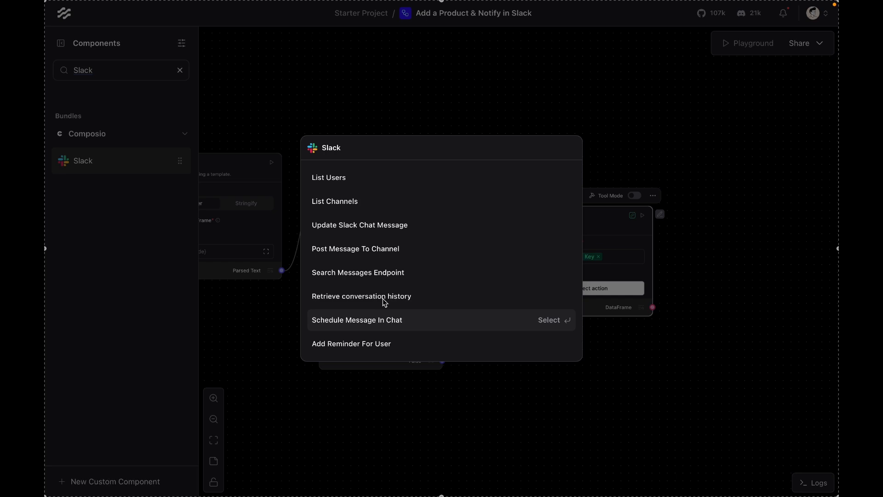
pyautogui.click(367, 250)
pyautogui.moveTo(582, 220); pyautogui.dragTo(567, 176)
pyautogui.click(550, 272)
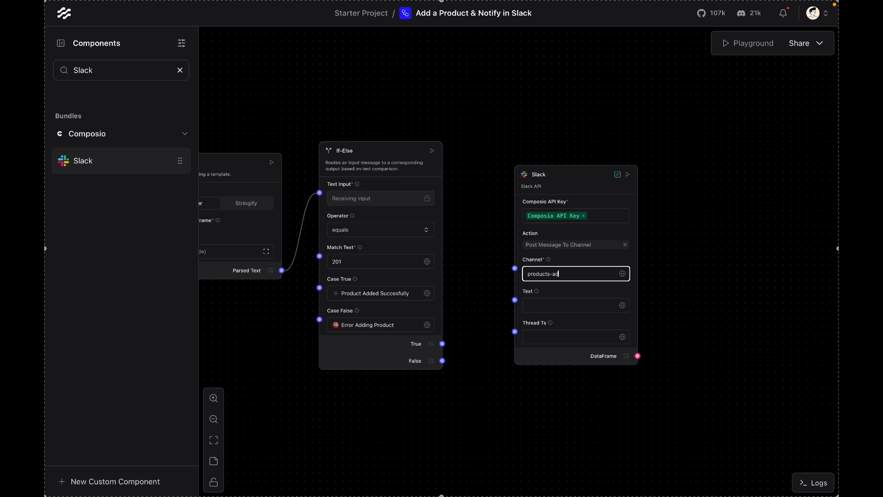
pyautogui.write('products-added')
pyautogui.moveTo(443, 343); pyautogui.dragTo(514, 301)
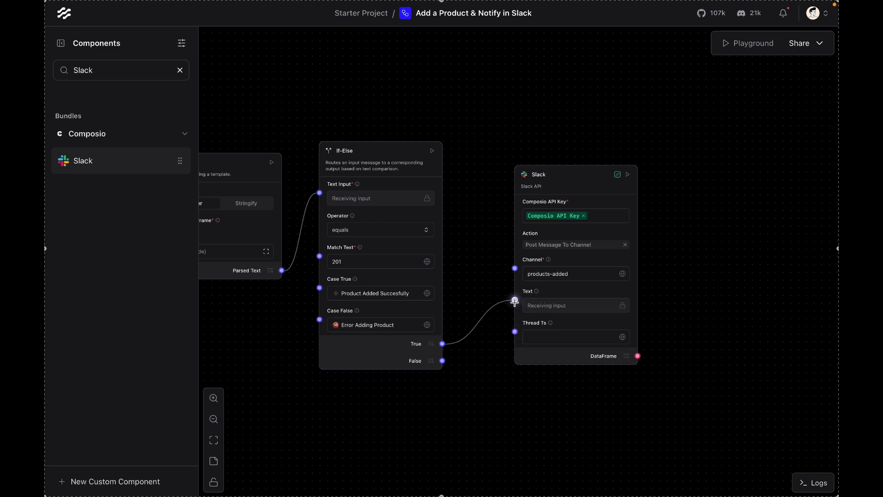
pyautogui.click(557, 341)
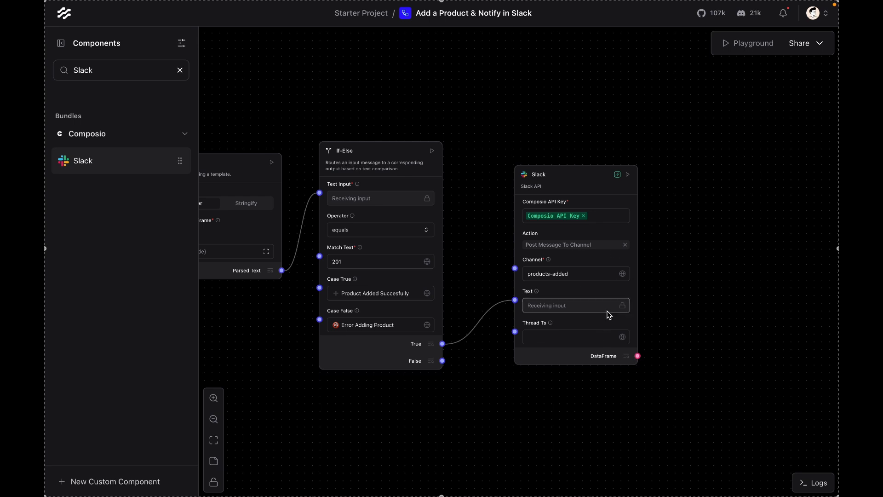
# - Disconnect and reconnect the Slack component's account, allowing Composio to access the Personal Slack workspace
pyautogui.click(618, 175)
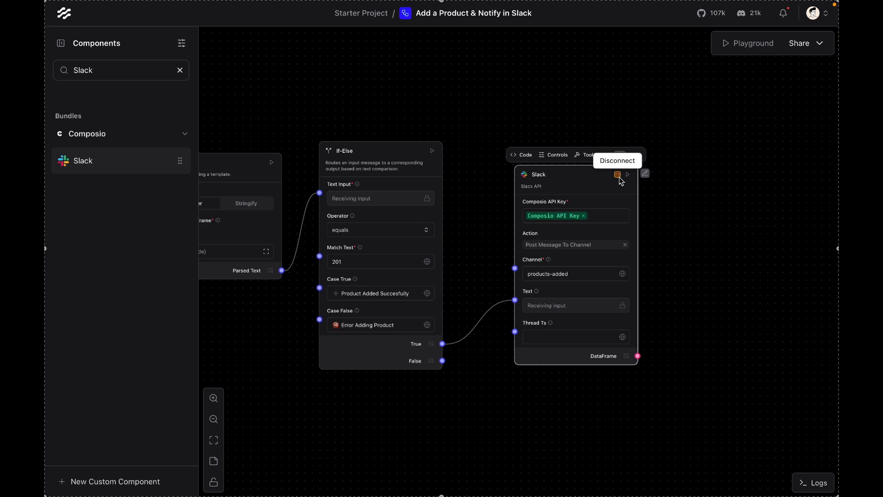
pyautogui.click(620, 178)
pyautogui.click(619, 177)
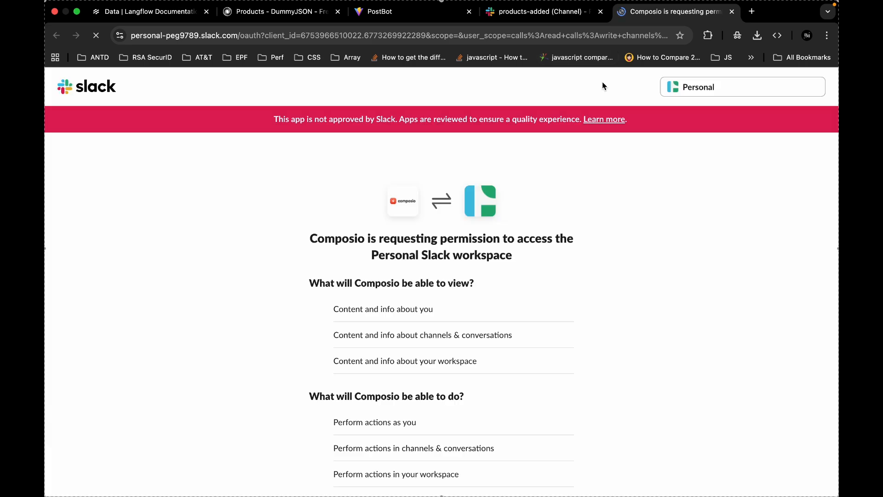
pyautogui.scroll(-2, 428, 413)
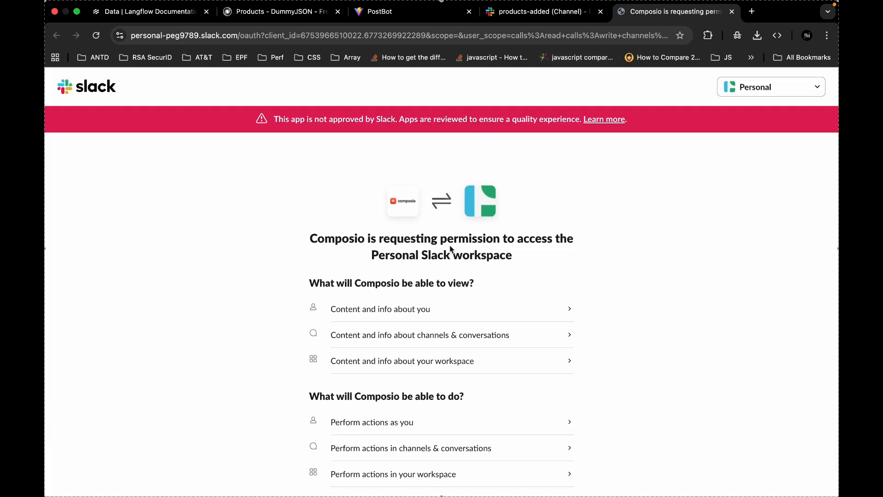
pyautogui.scroll(-2, 483, 342)
pyautogui.click(475, 424)
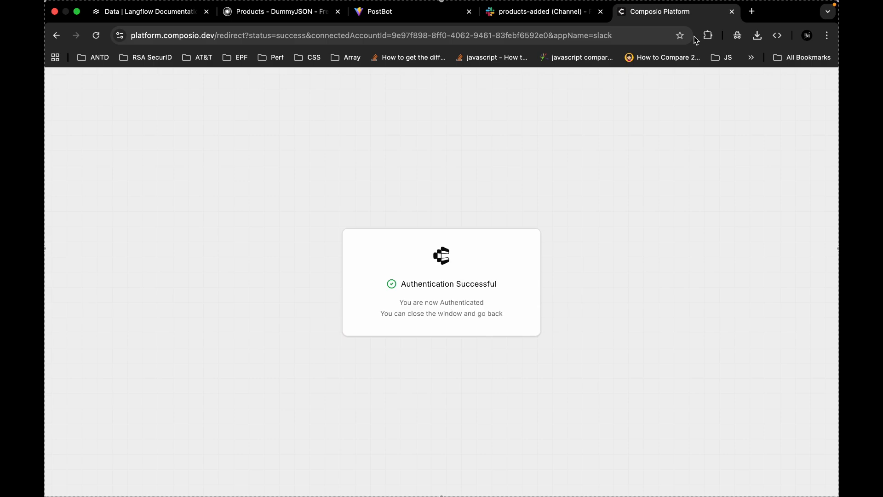
# - Return to Langflow and set the Slack component's action to Post Message To Channel again
pyautogui.hotkey('ctrl', 'Up')
pyautogui.click(596, 52)
pyautogui.hotkey('ctrl', 'Up')
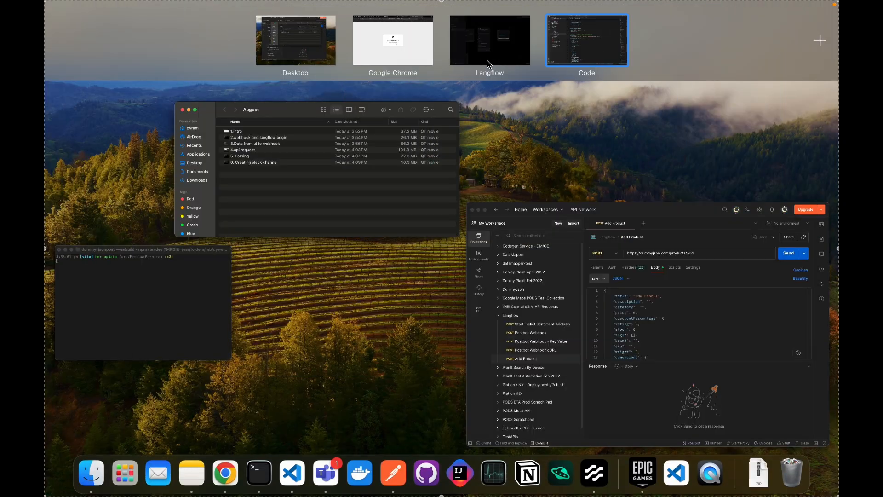
pyautogui.click(487, 60)
pyautogui.click(603, 247)
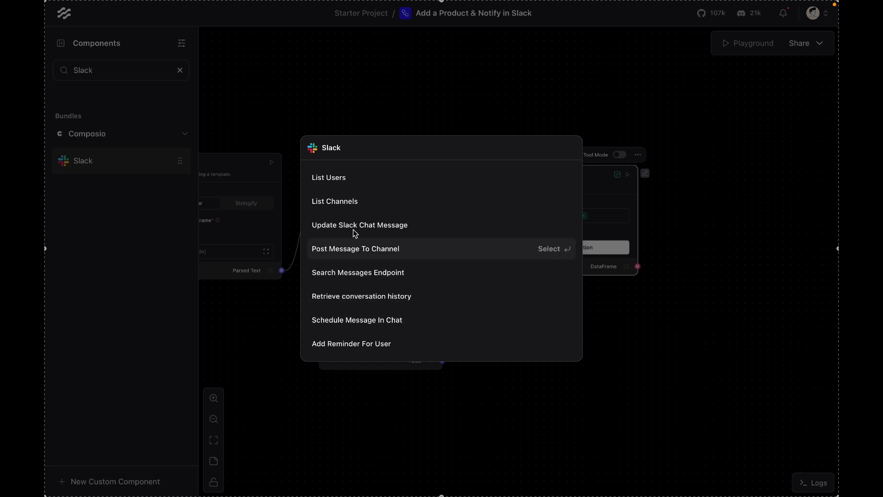
pyautogui.click(354, 248)
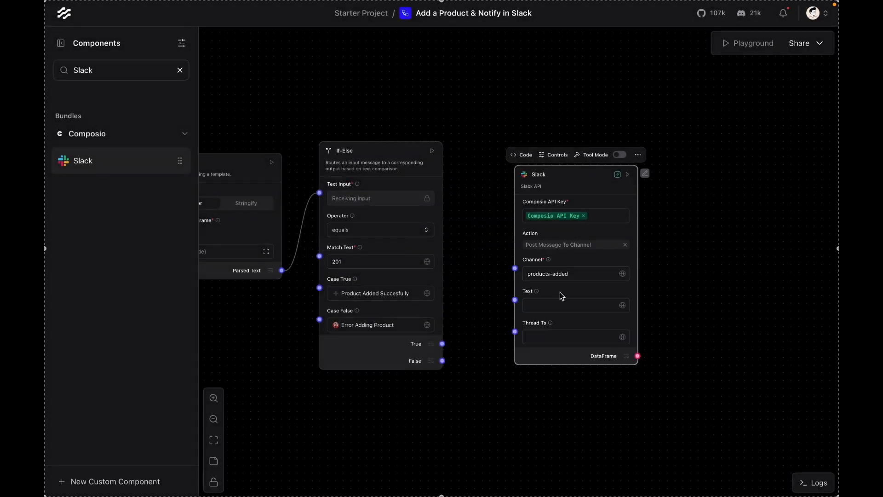
# - Connect the If-Else component's True output to the Slack component's Text input
pyautogui.click(442, 343)
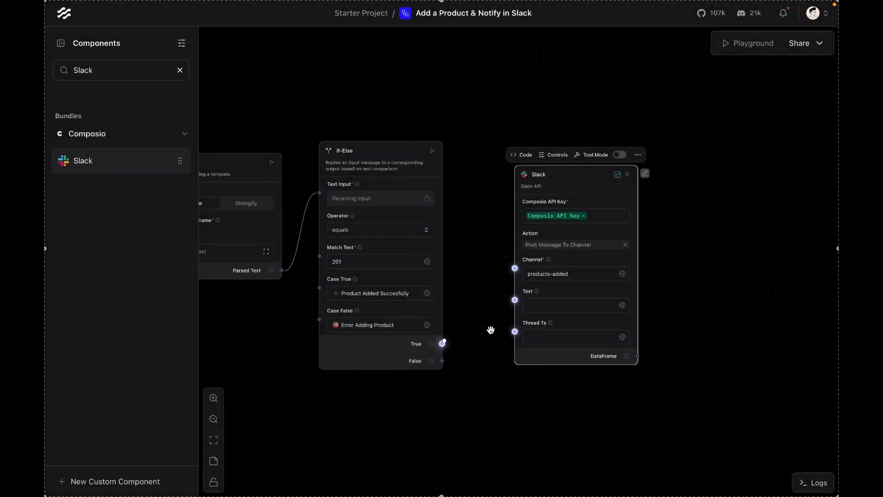
pyautogui.click(515, 300)
pyautogui.press('shift+super+5')
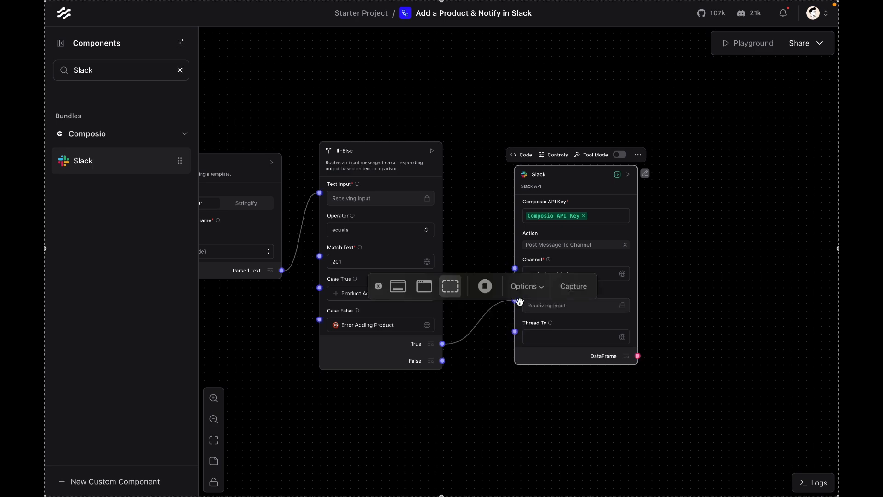
pyautogui.click(485, 287)
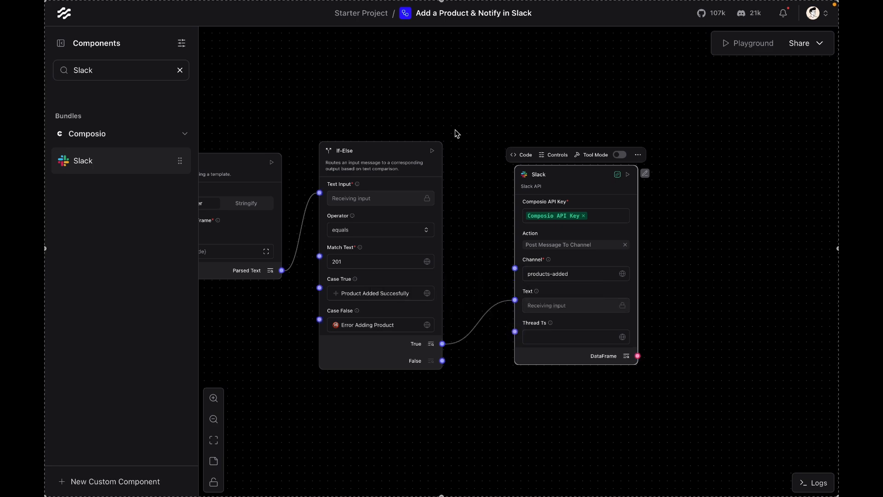
# - Switch to the Add New Product form in Chrome and submit a product titled BMW M5
pyautogui.hotkey('ctrl', 'Up')
pyautogui.click(394, 41)
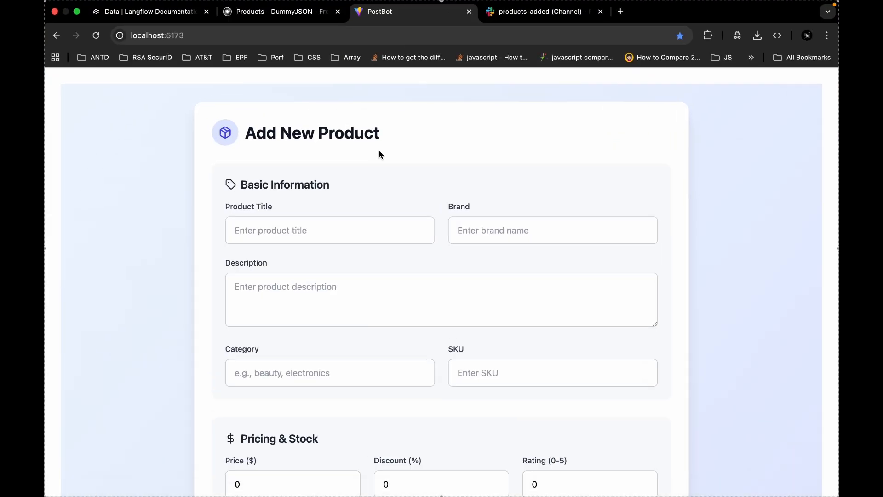
pyautogui.click(330, 225)
pyautogui.write('BMW M5')
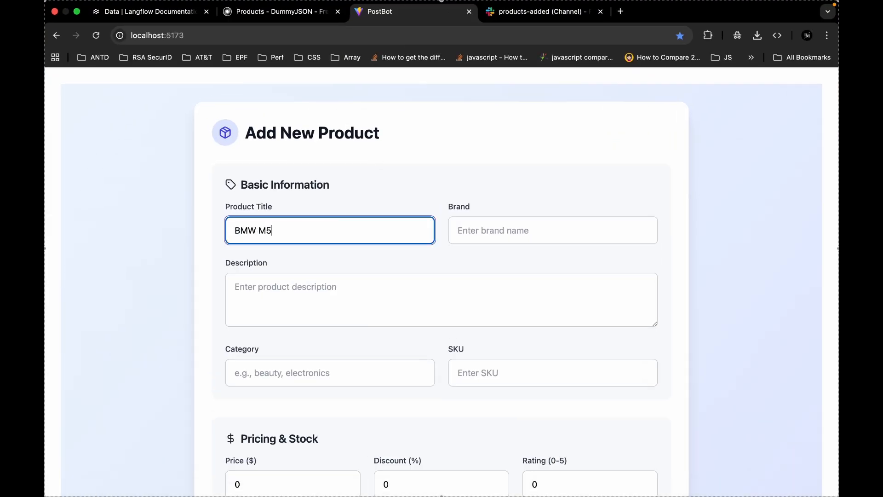
pyautogui.scroll(-10, 339, 270)
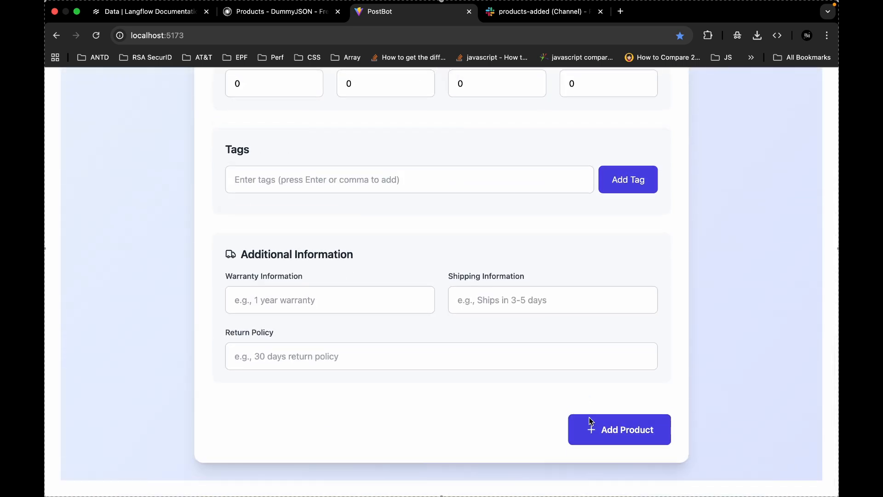
pyautogui.click(591, 429)
# - Open the products-added channel in Slack and check for the message posted by the flow
pyautogui.click(557, 12)
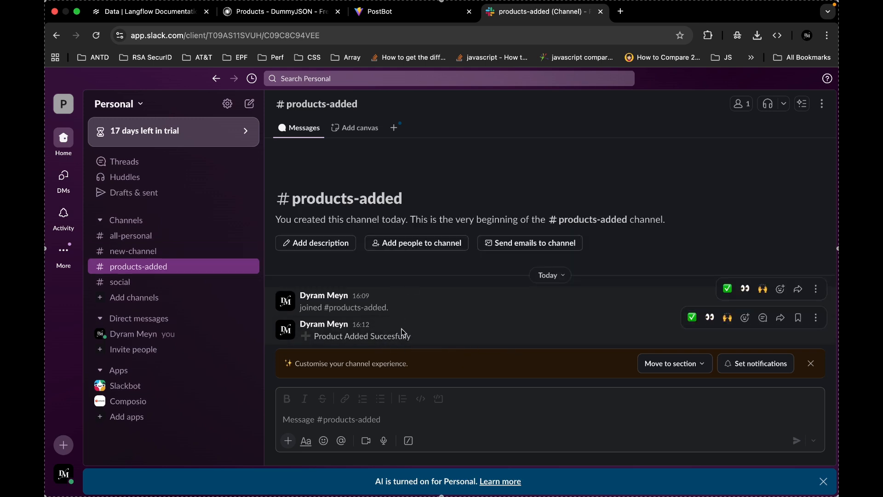
pyautogui.press('super+shift+5')
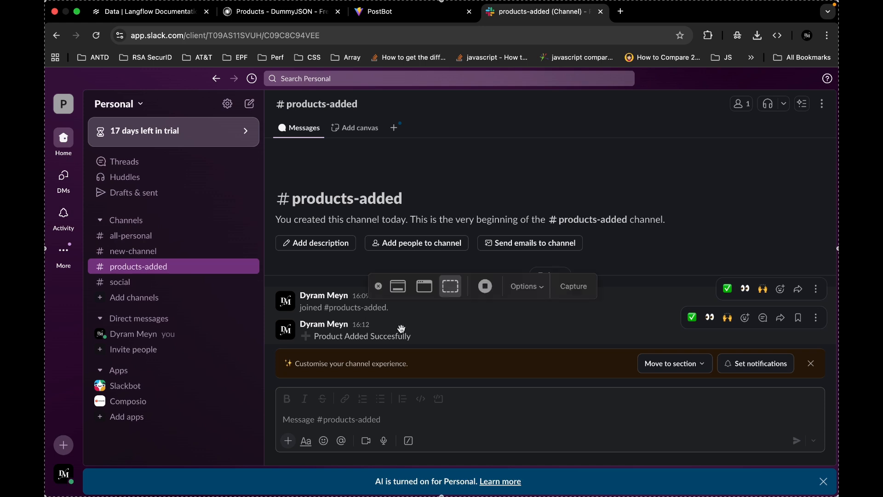
pyautogui.click(494, 293)
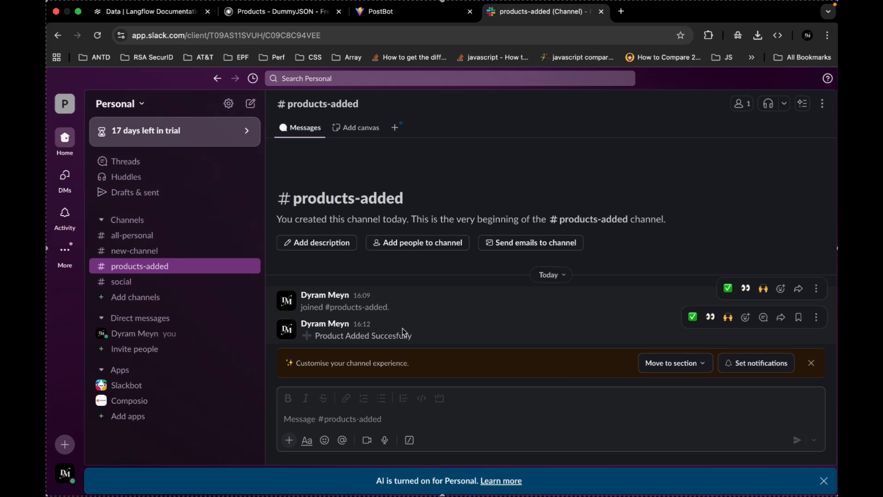